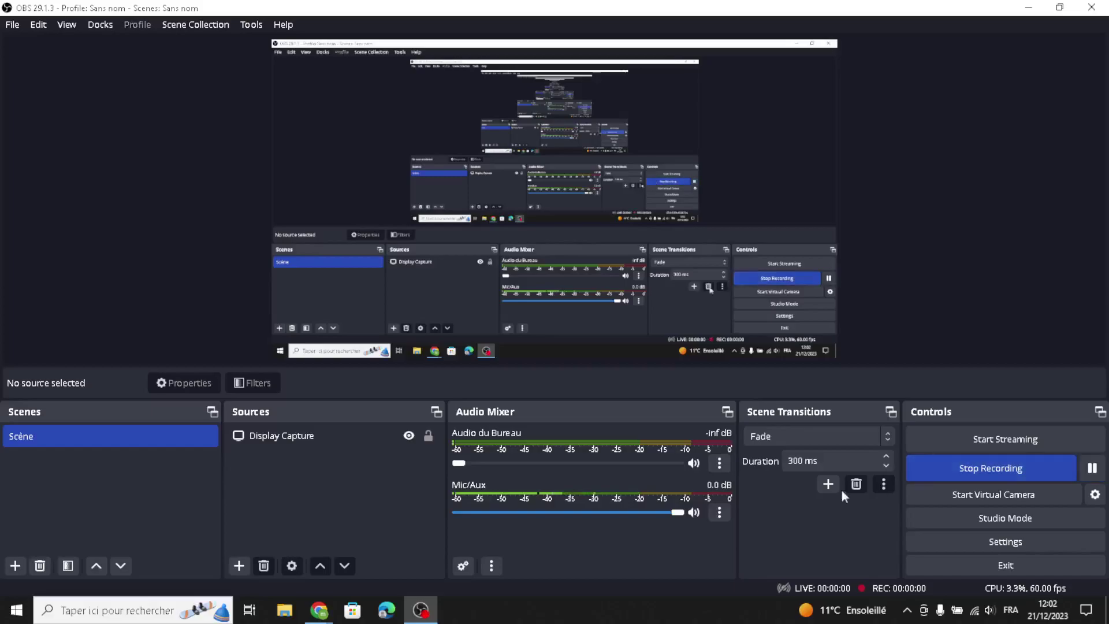
Start the OBS screen recording and switch to the Wix Studio start page in Chrome
{"action": "key", "text": "alt+Tab"}
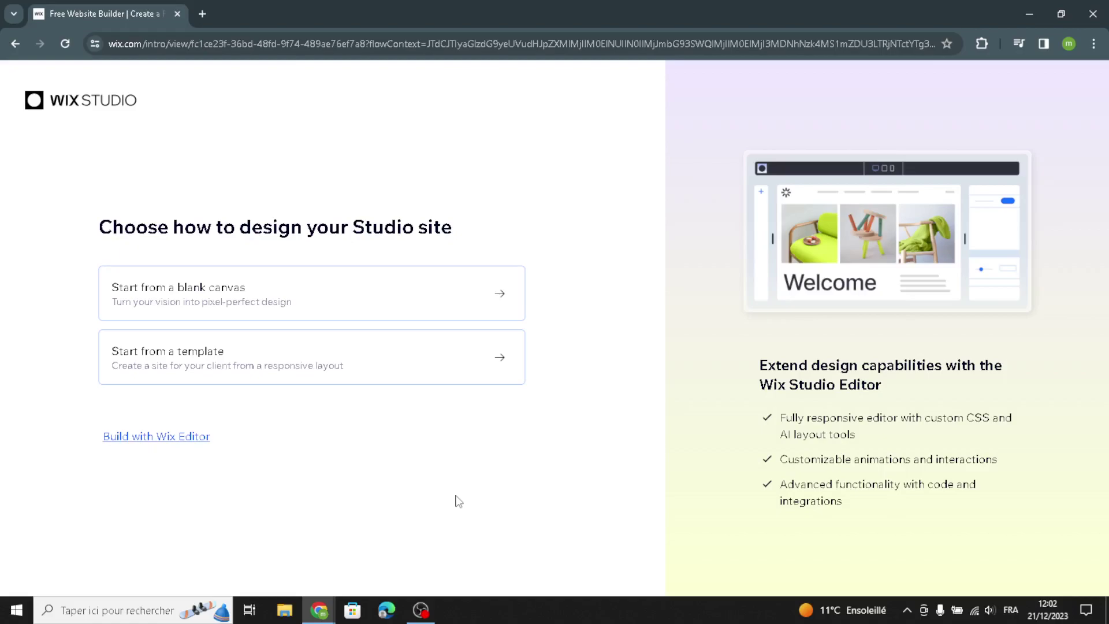
Build the site with the standard Wix Editor, skipping the AI chat for basic setup
{"action": "left_click", "coordinate": [143, 443]}
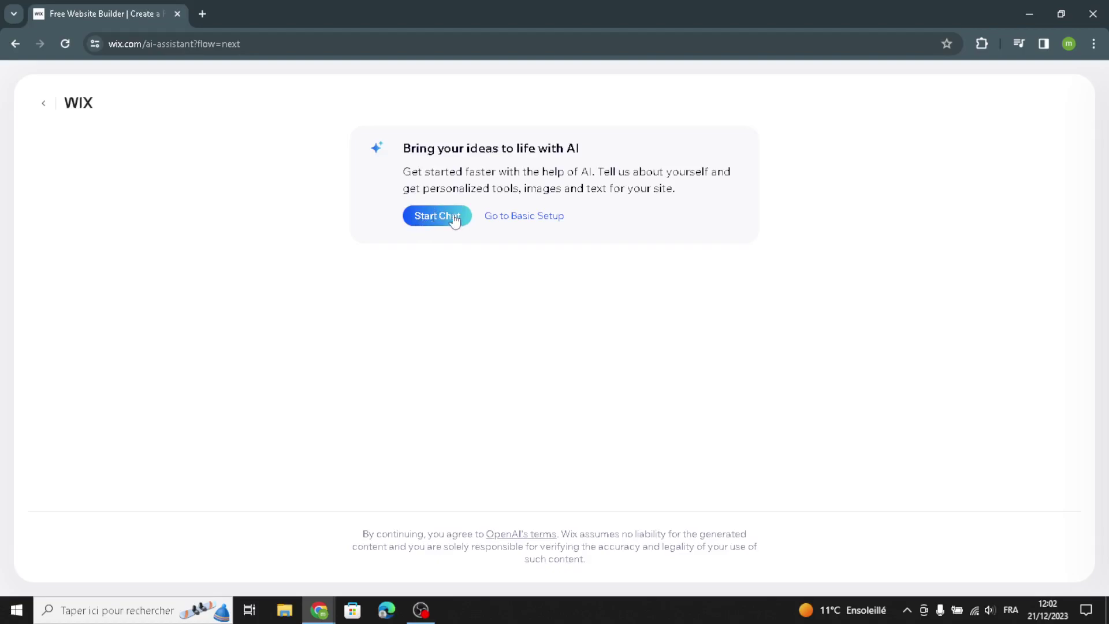
{"action": "left_click", "coordinate": [520, 217]}
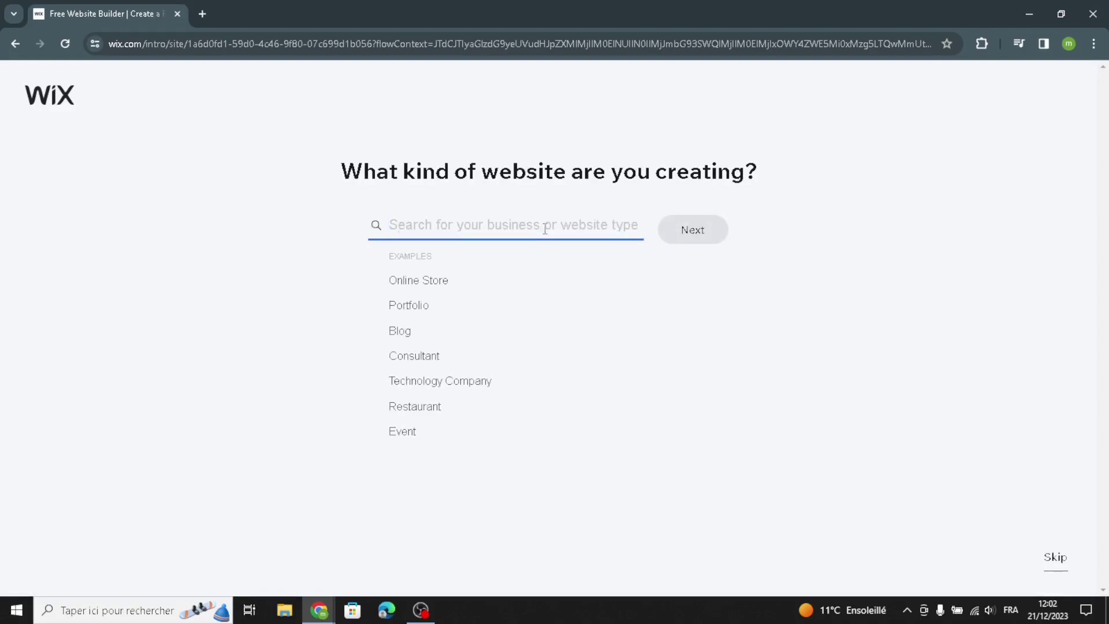
Search 'DIY and tools' and choose DIY Forum as the site type
{"action": "type", "text": "Diy"}
{"action": "key", "text": "BackSpace"}
{"action": "key", "text": "BackSpace"}
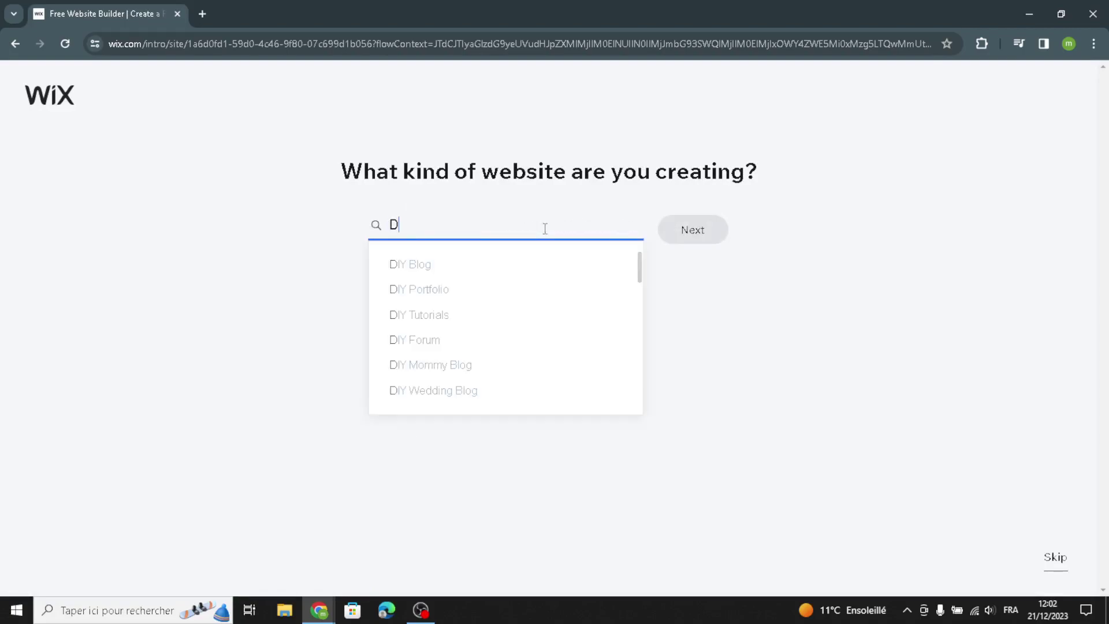
{"action": "type", "text": "IY "}
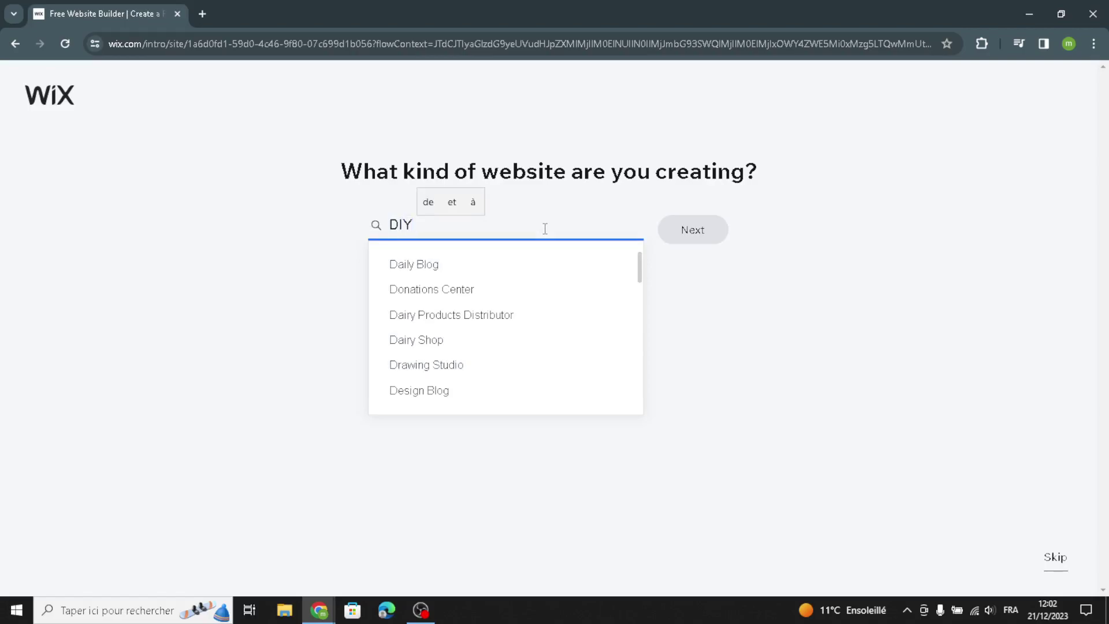
{"action": "type", "text": "and tools"}
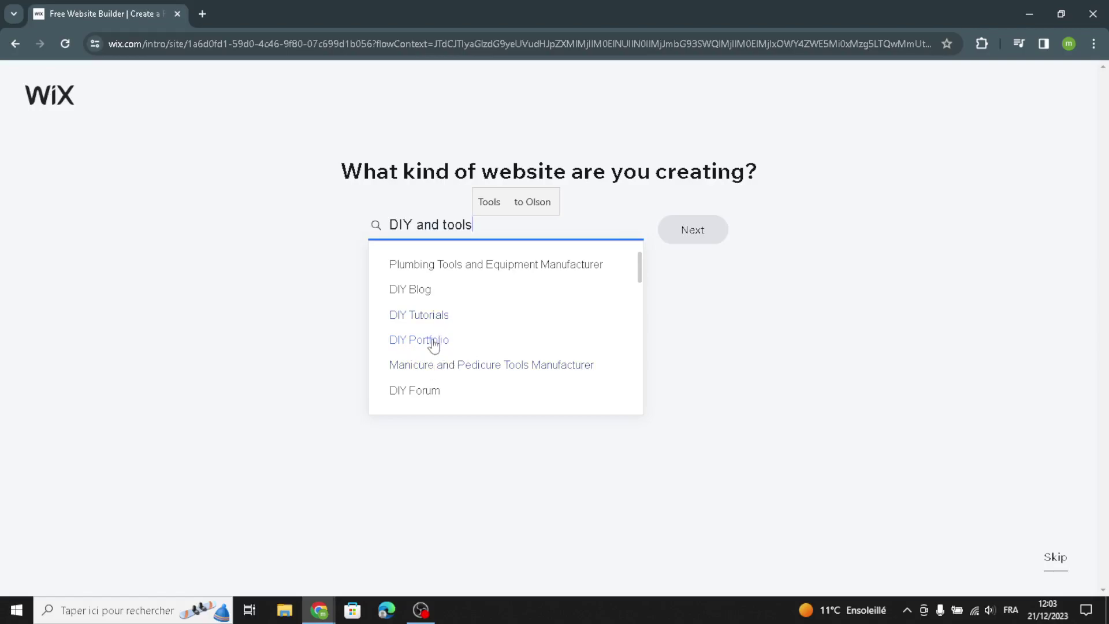
{"action": "left_click", "coordinate": [414, 384]}
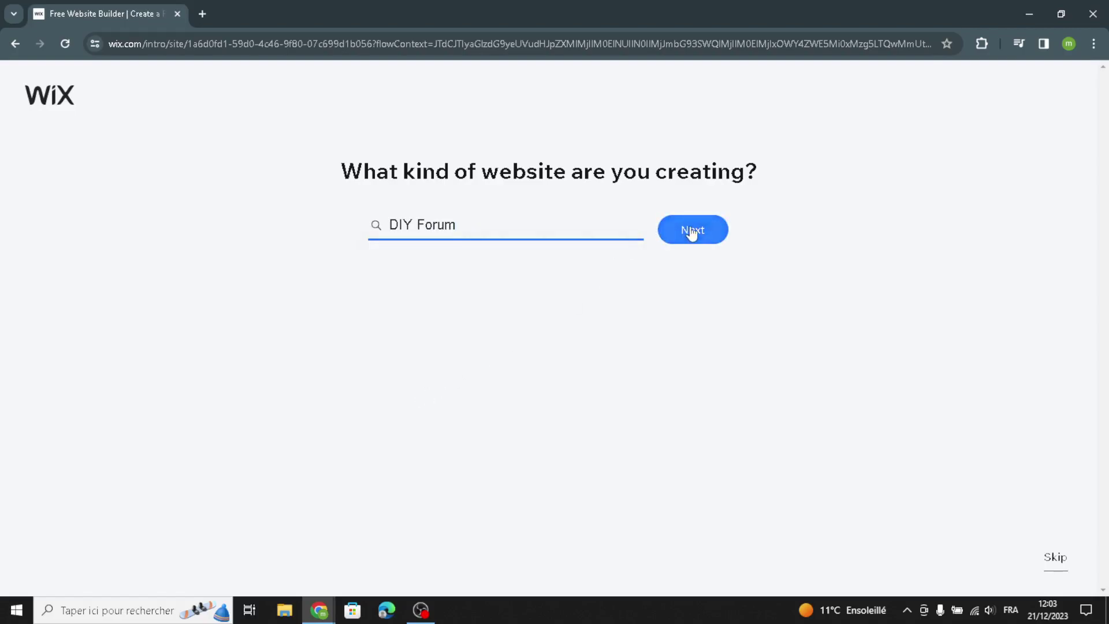
{"action": "left_click", "coordinate": [686, 245]}
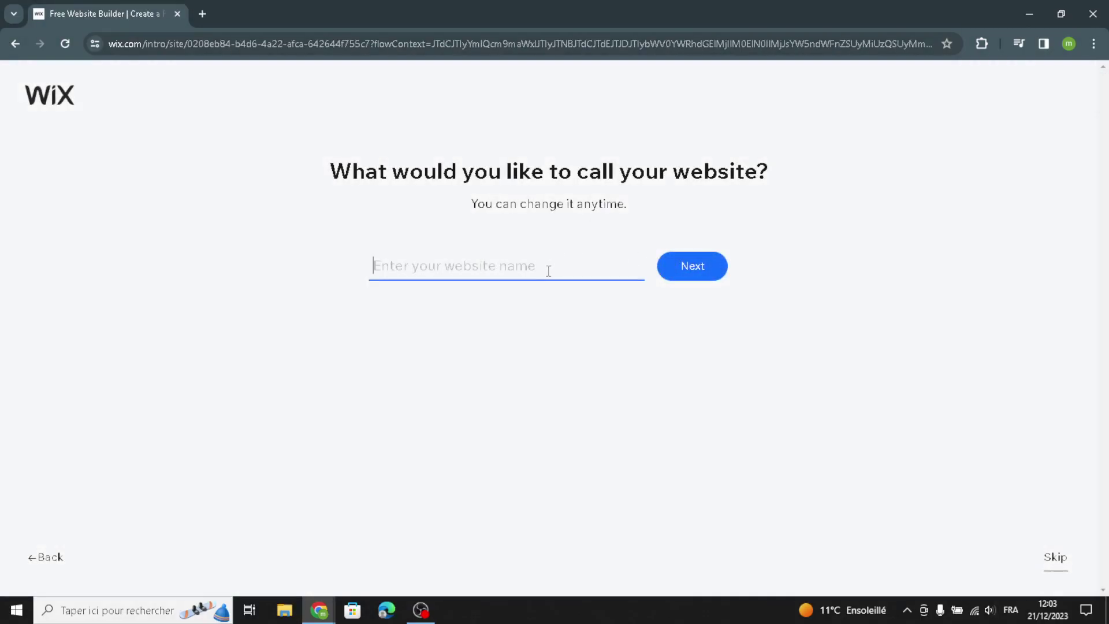
Name the website 'DIYHub Tools' and continue to the site features step
{"action": "type", "text": "DIYHub Tools"}
{"action": "left_click", "coordinate": [675, 273]}
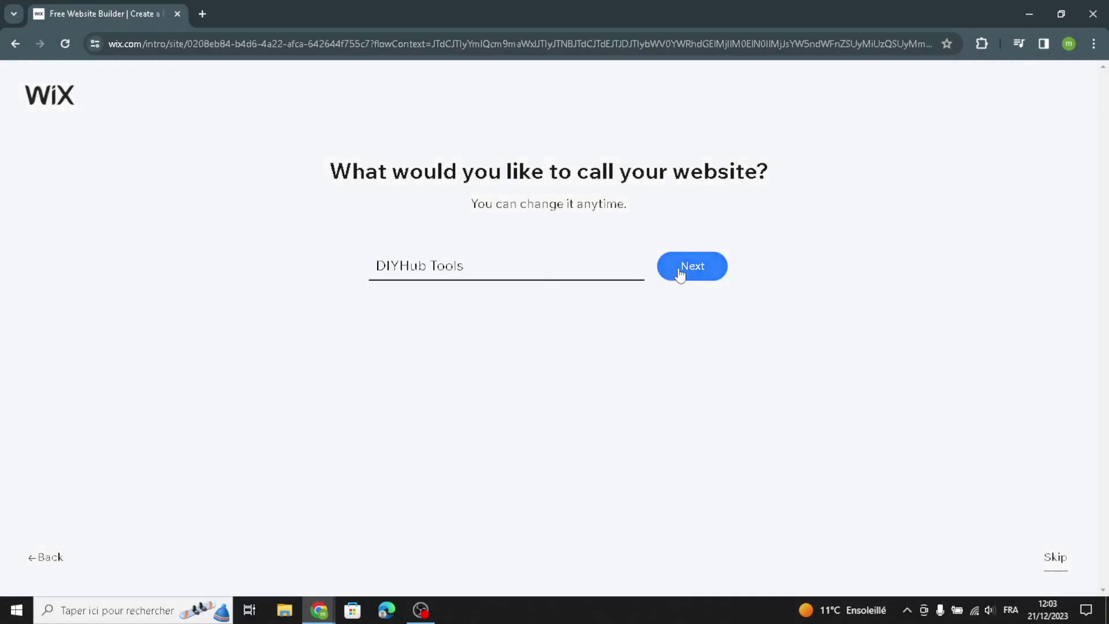
{"action": "left_click", "coordinate": [683, 272]}
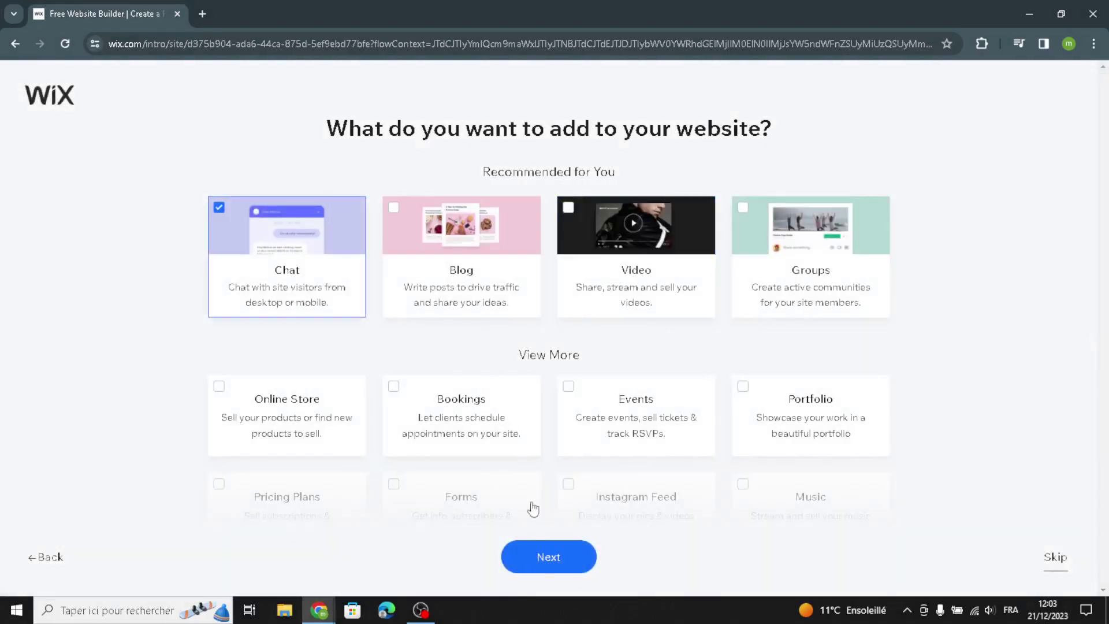
Skip the extra features, go to the DIYHub Tools dashboard and start designing the site
{"action": "scroll", "coordinate": [526, 439], "scroll_direction": "down", "scroll_amount": 1}
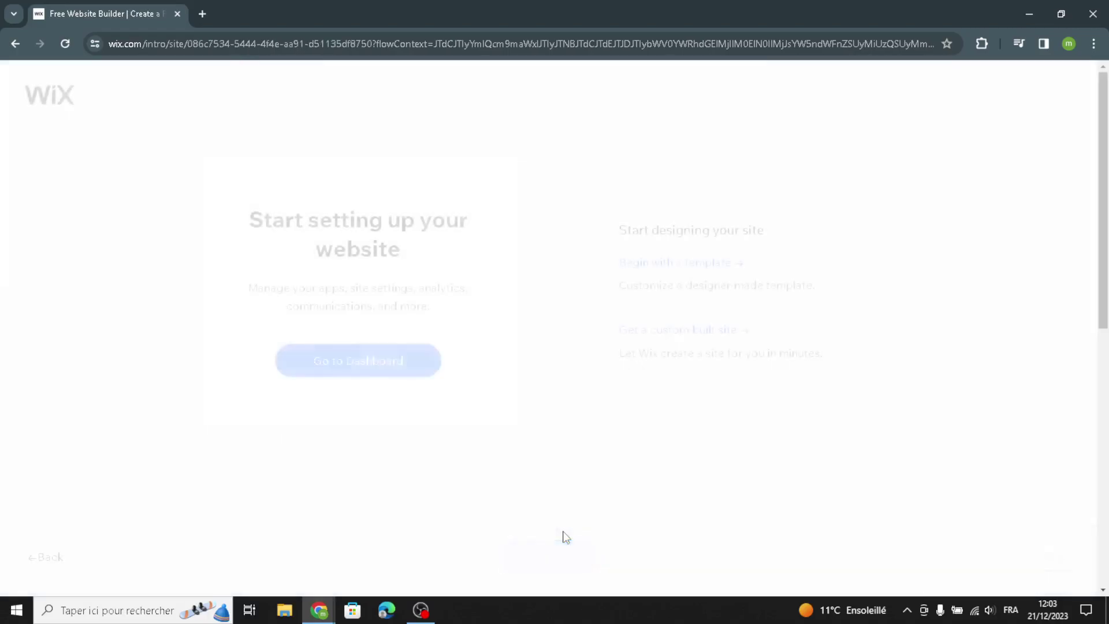
{"action": "left_click", "coordinate": [382, 364]}
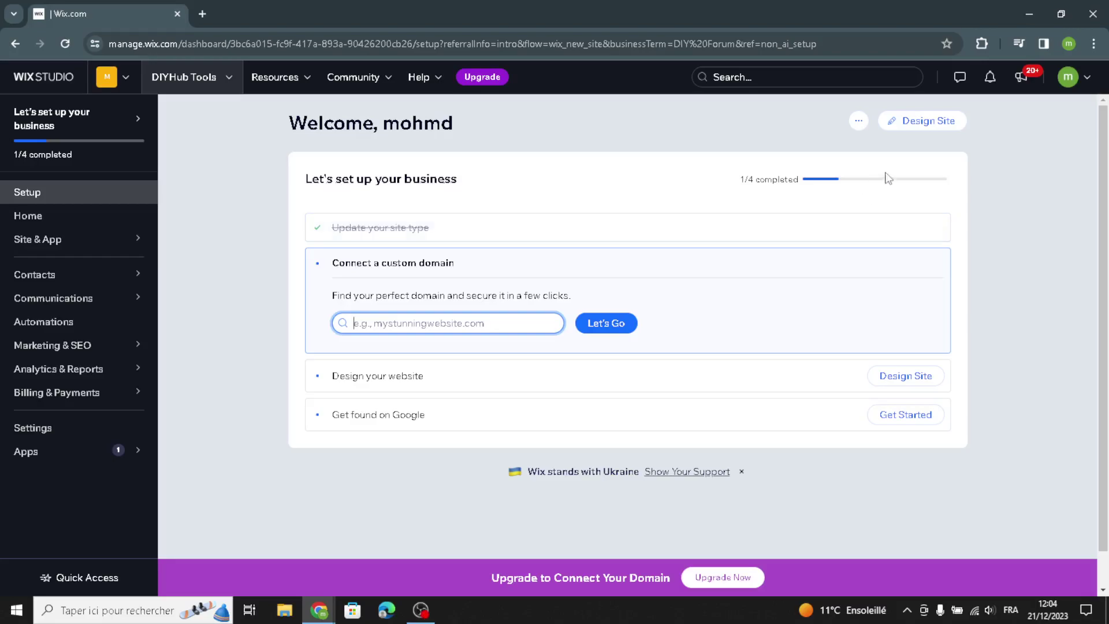
{"action": "left_click", "coordinate": [921, 128]}
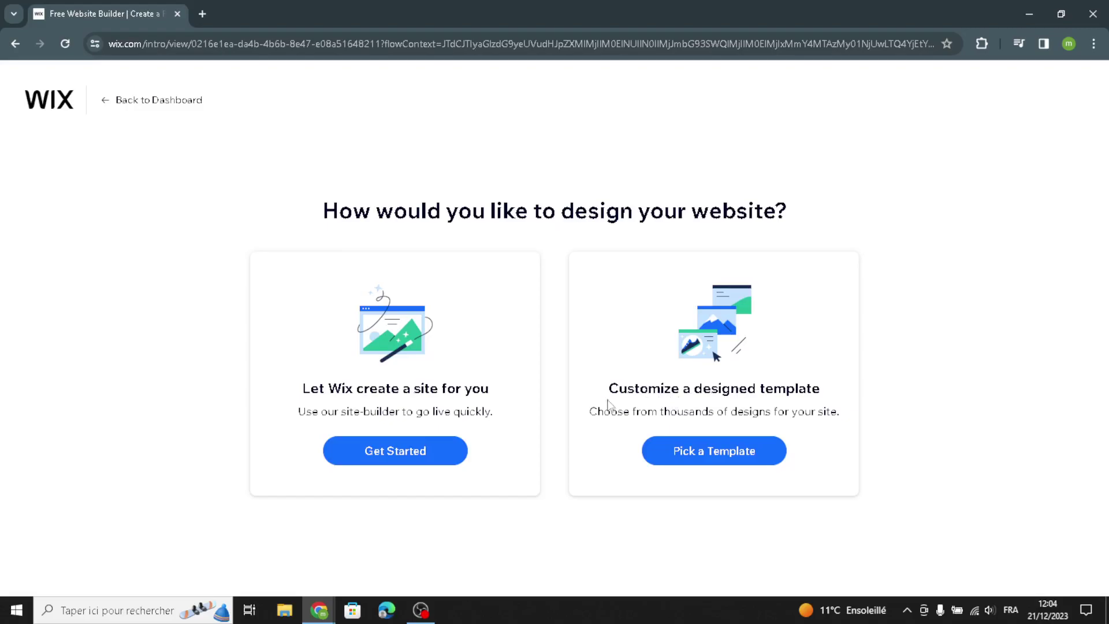
Let Wix generate the site automatically using the Elegant theme
{"action": "left_click", "coordinate": [373, 457]}
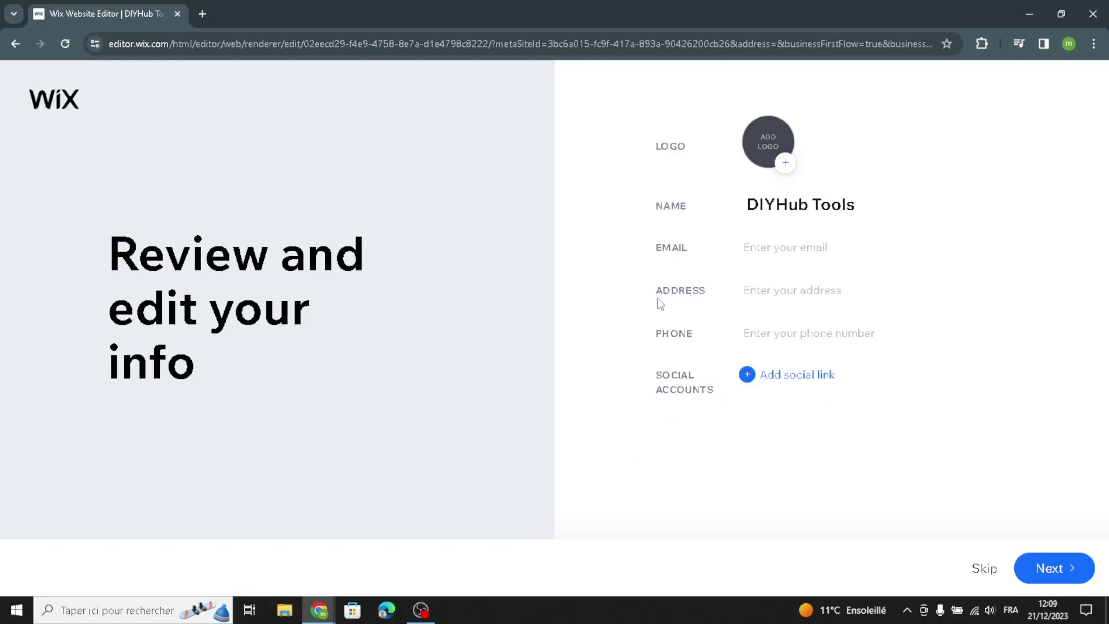
{"action": "left_click", "coordinate": [1069, 569]}
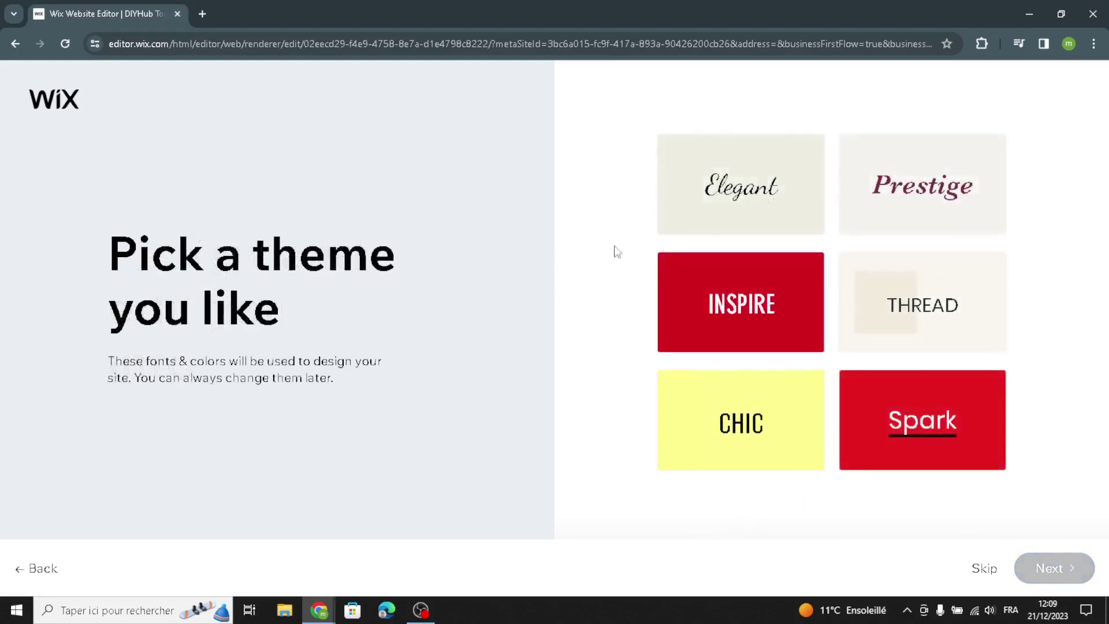
{"action": "left_click", "coordinate": [770, 218]}
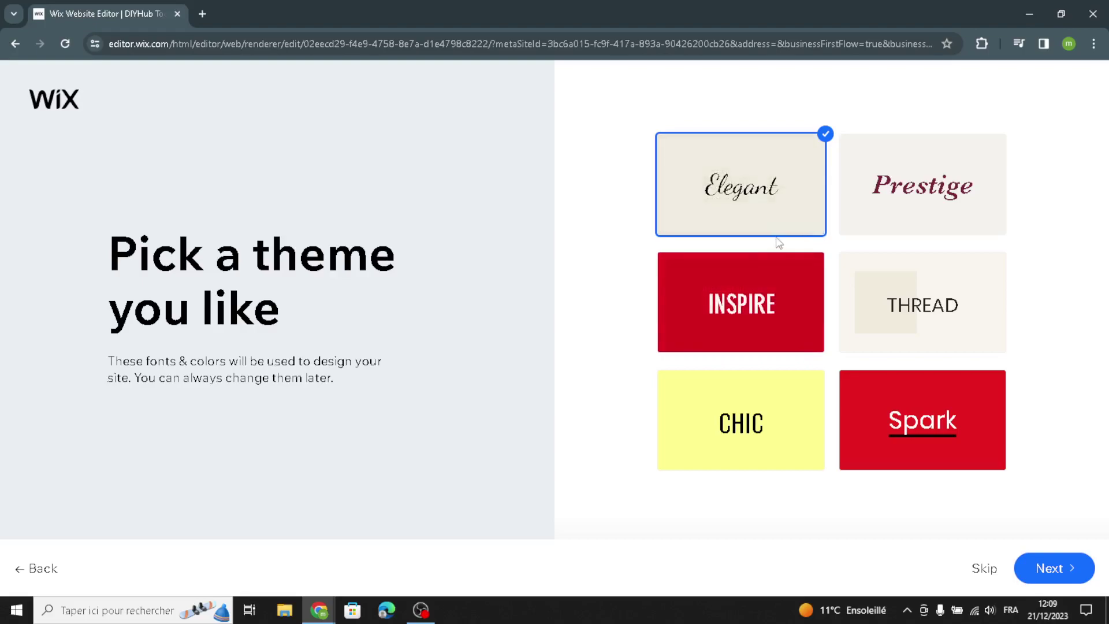
{"action": "left_click", "coordinate": [1052, 570]}
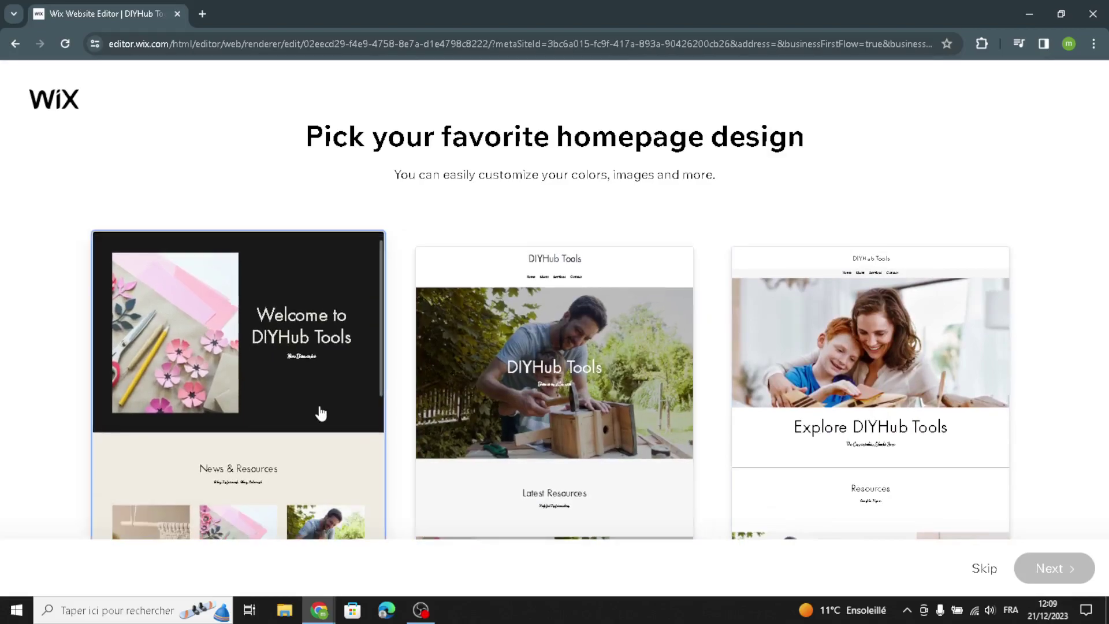
Pick the dark 'Welcome to DIYHub Tools' homepage design and finish setup without extra pages
{"action": "left_click", "coordinate": [319, 404]}
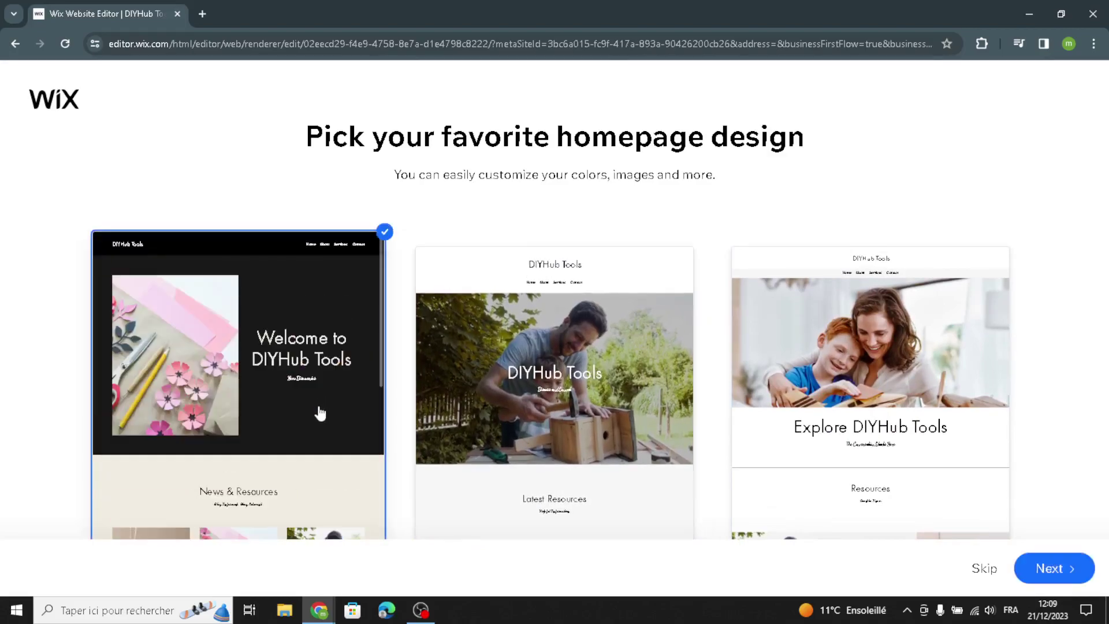
{"action": "left_click", "coordinate": [1028, 573]}
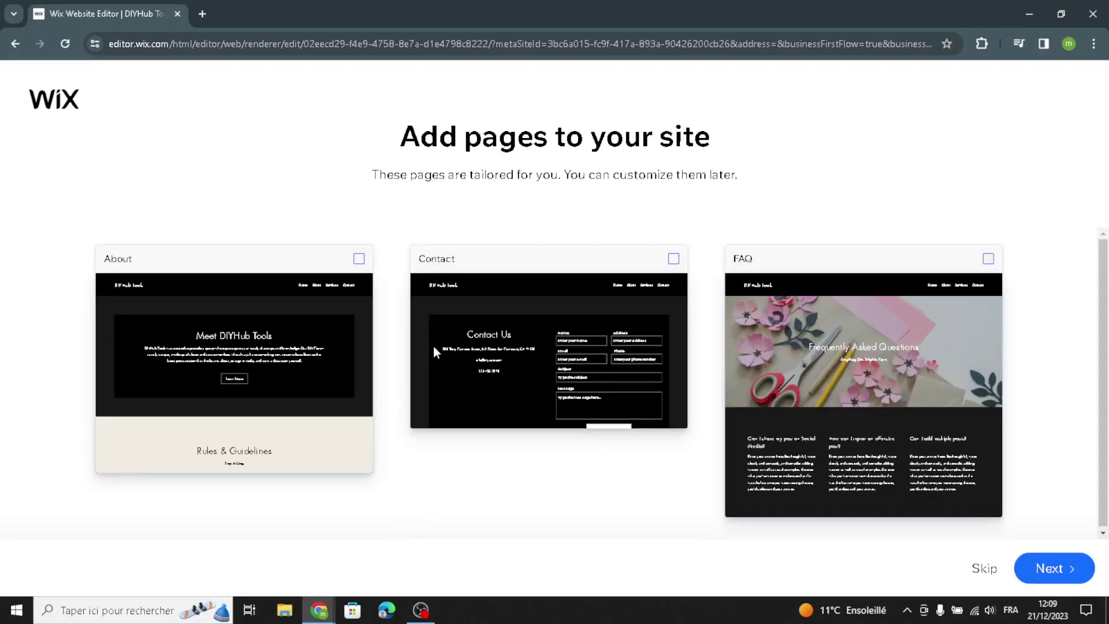
{"action": "scroll", "coordinate": [640, 424], "scroll_direction": "down", "scroll_amount": 1}
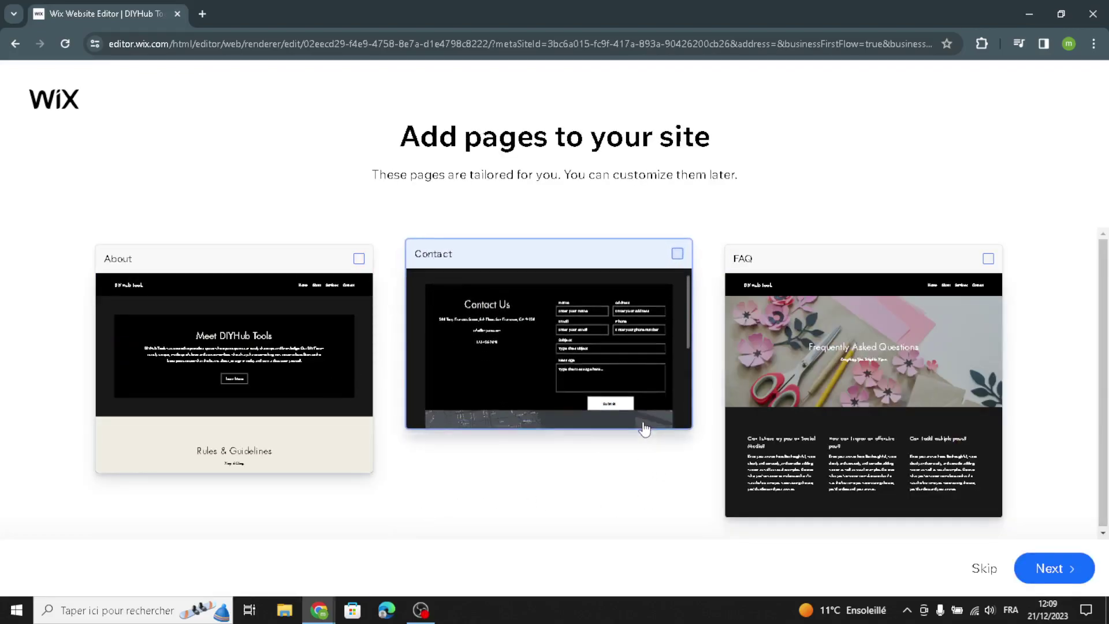
{"action": "left_click", "coordinate": [1036, 569]}
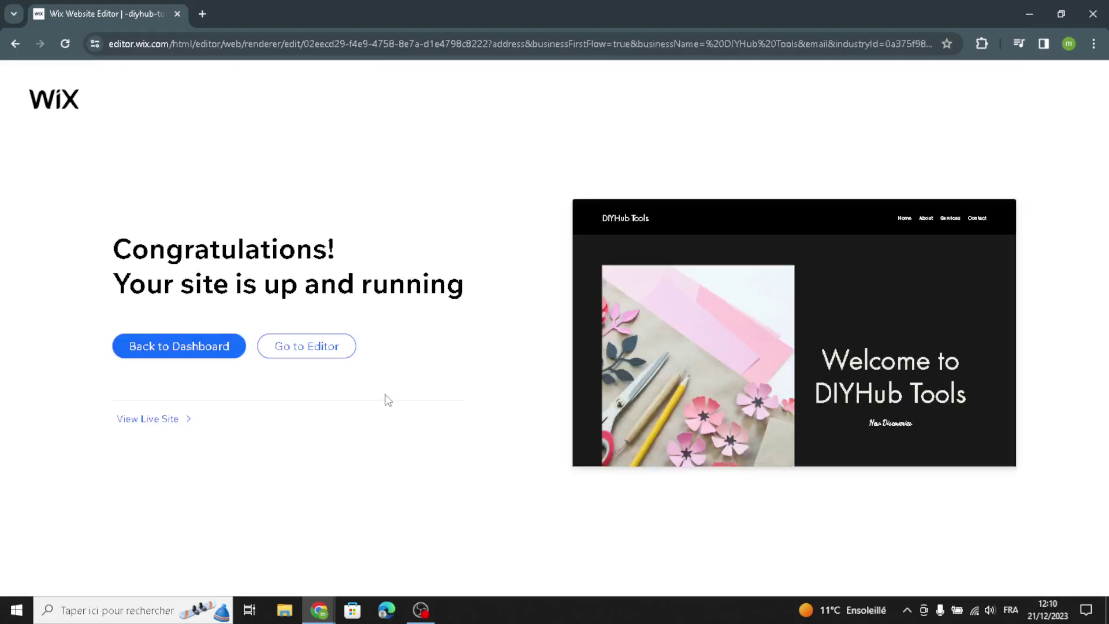
Open the site in the editor and browse the Text, Image and Button element styles
{"action": "left_click", "coordinate": [337, 356]}
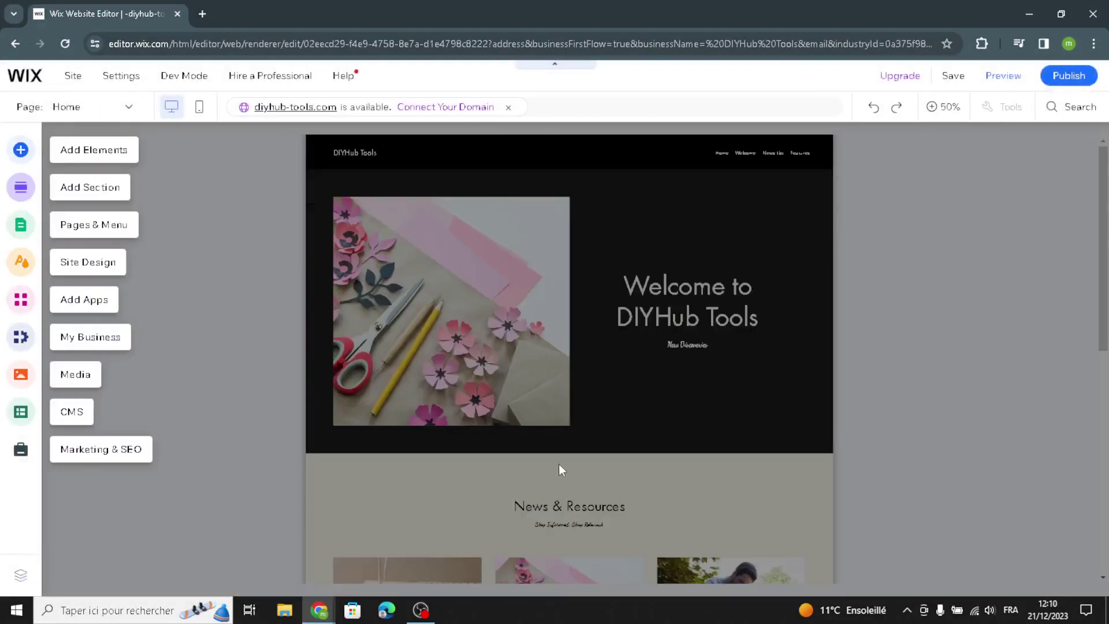
{"action": "left_click", "coordinate": [80, 156]}
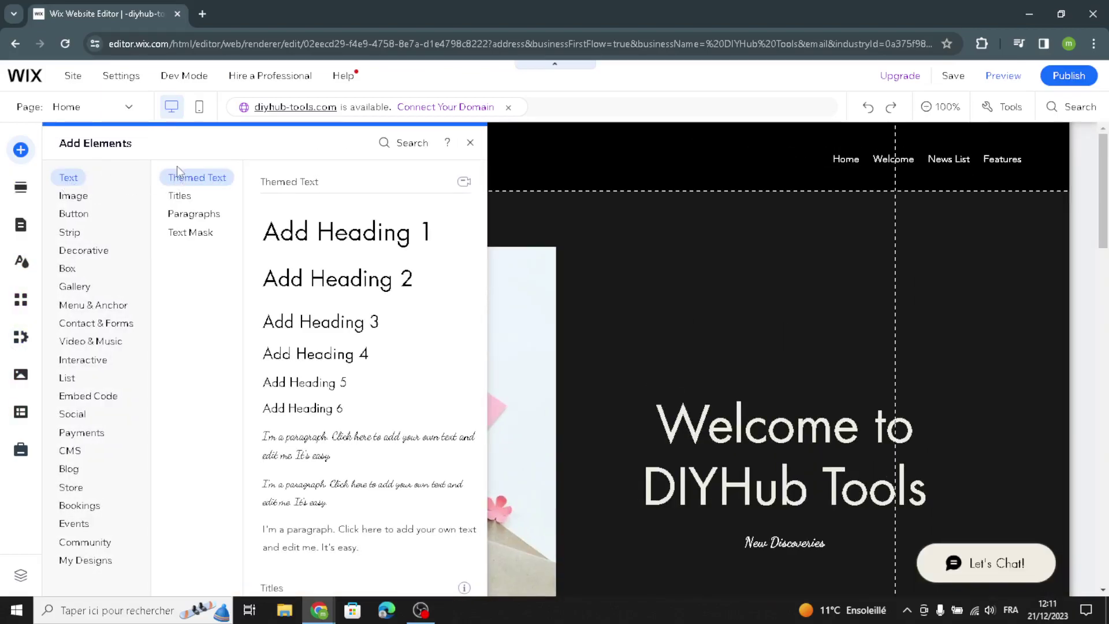
{"action": "left_click", "coordinate": [179, 197]}
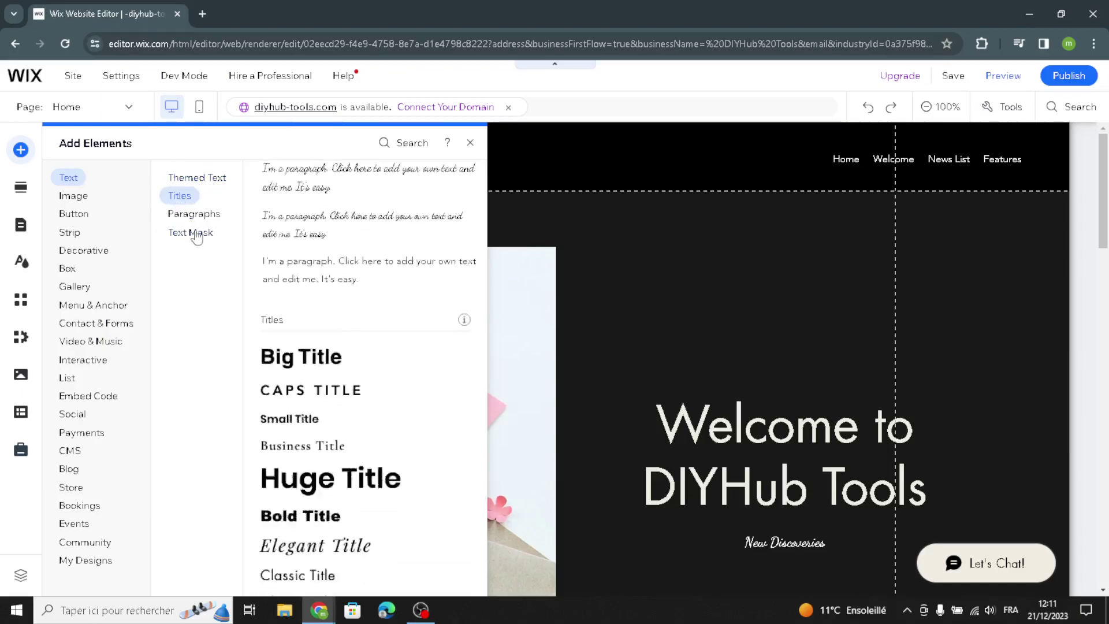
{"action": "left_click", "coordinate": [186, 232]}
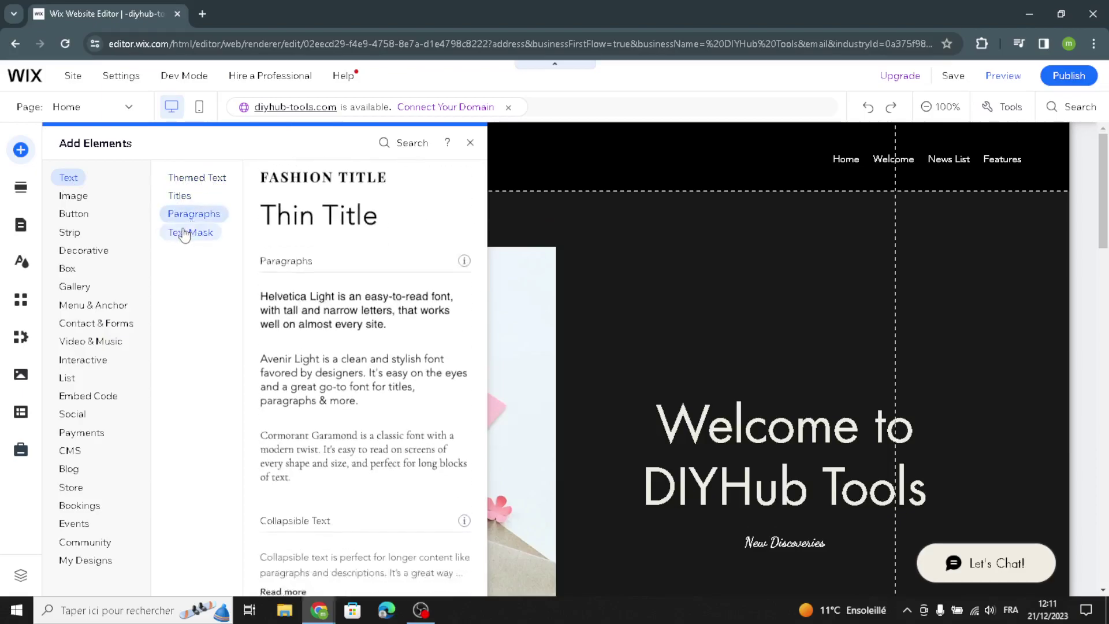
{"action": "left_click", "coordinate": [84, 198]}
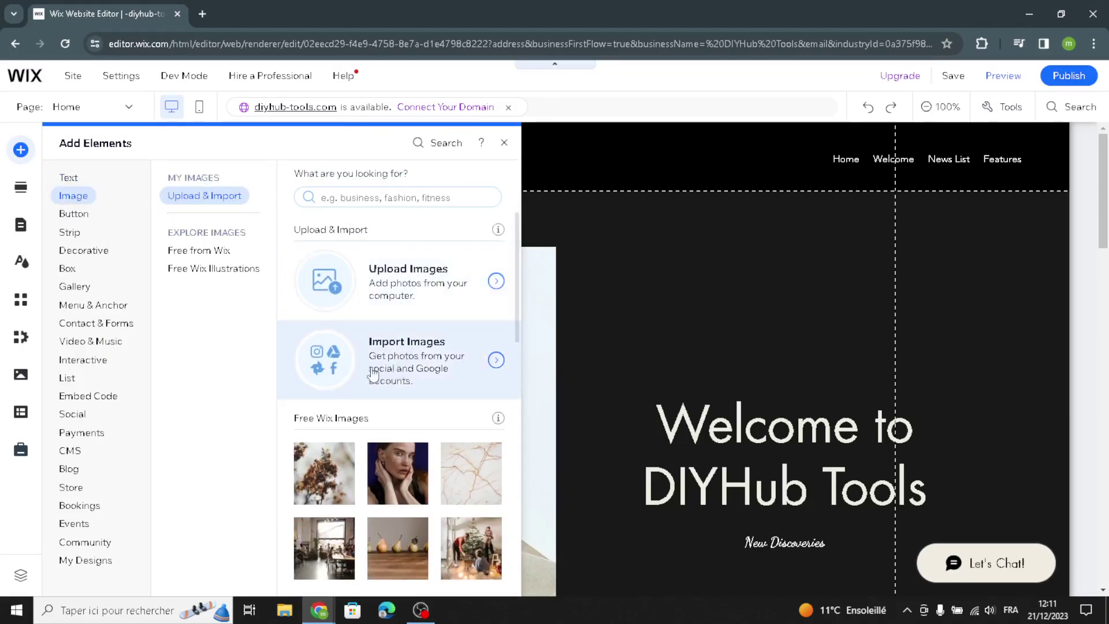
{"action": "left_click", "coordinate": [87, 223]}
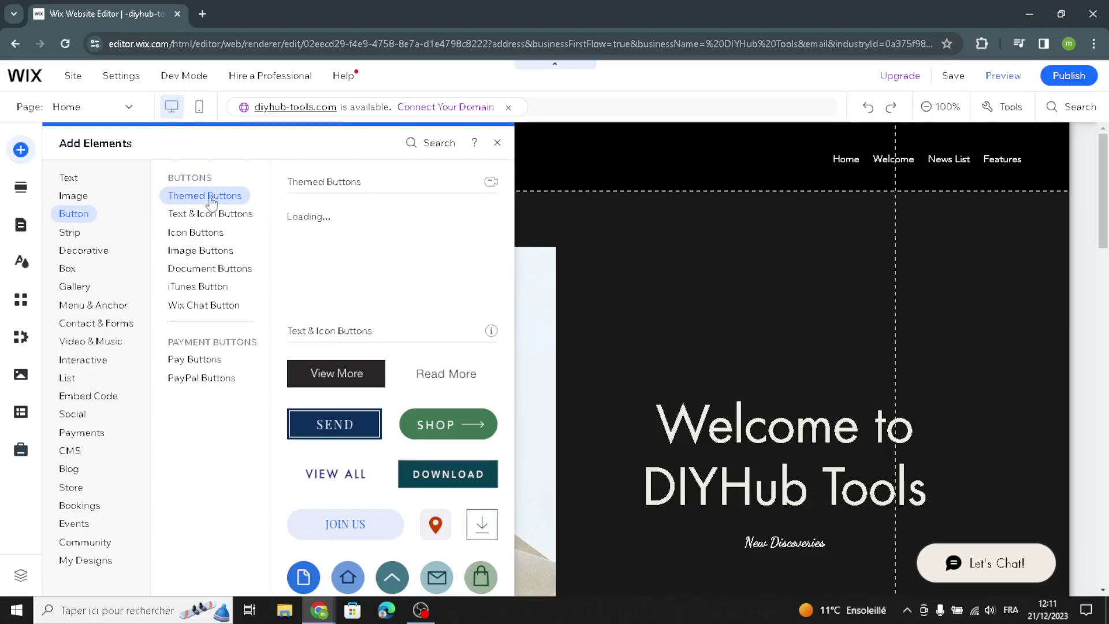
{"action": "left_click", "coordinate": [190, 215]}
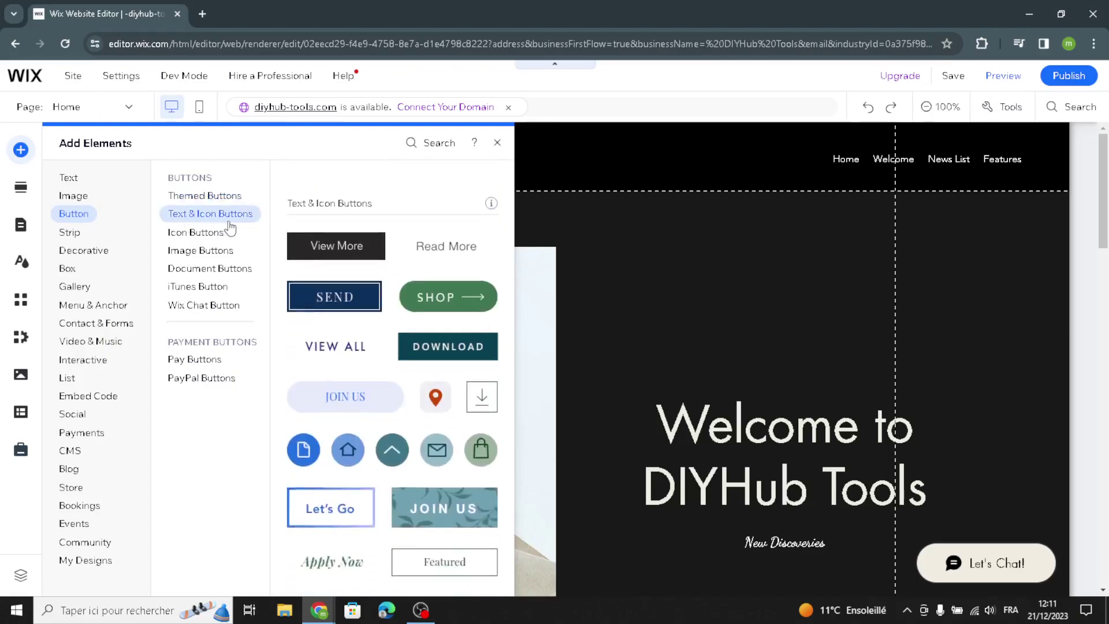
{"action": "left_click", "coordinate": [237, 231]}
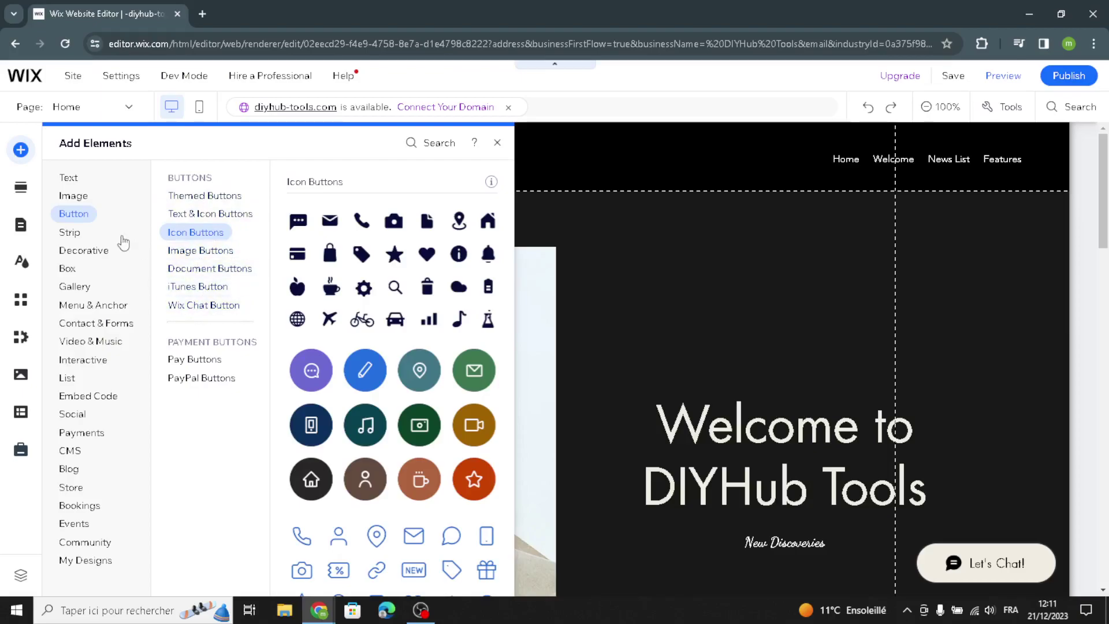
Browse the decorative shapes and lines, the ready-made sections and the Site Design options
{"action": "left_click", "coordinate": [85, 251]}
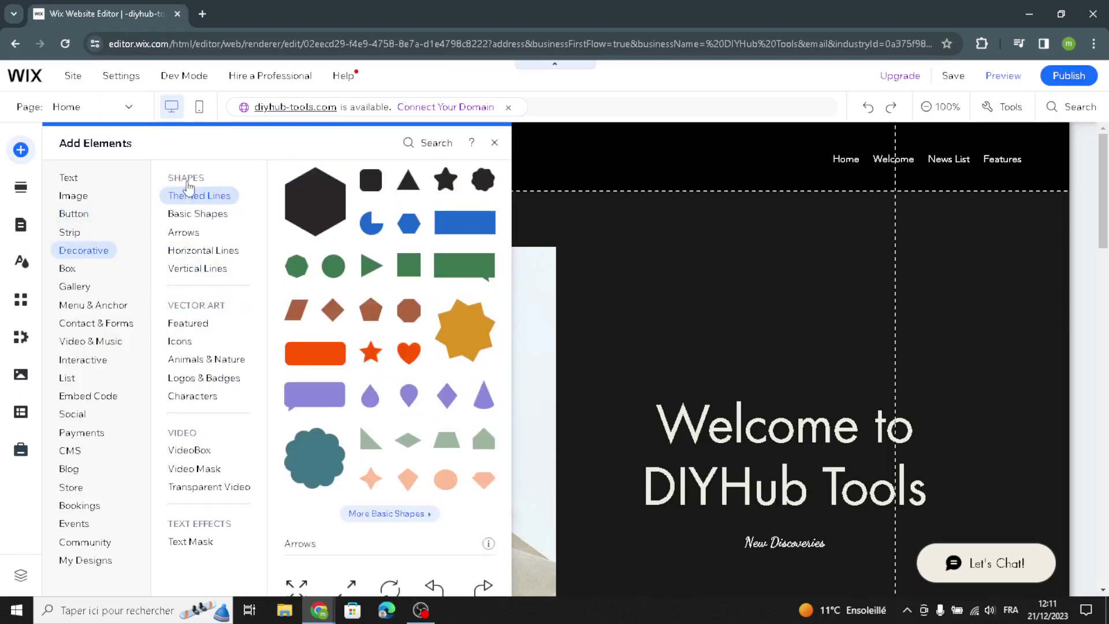
{"action": "left_click", "coordinate": [217, 199]}
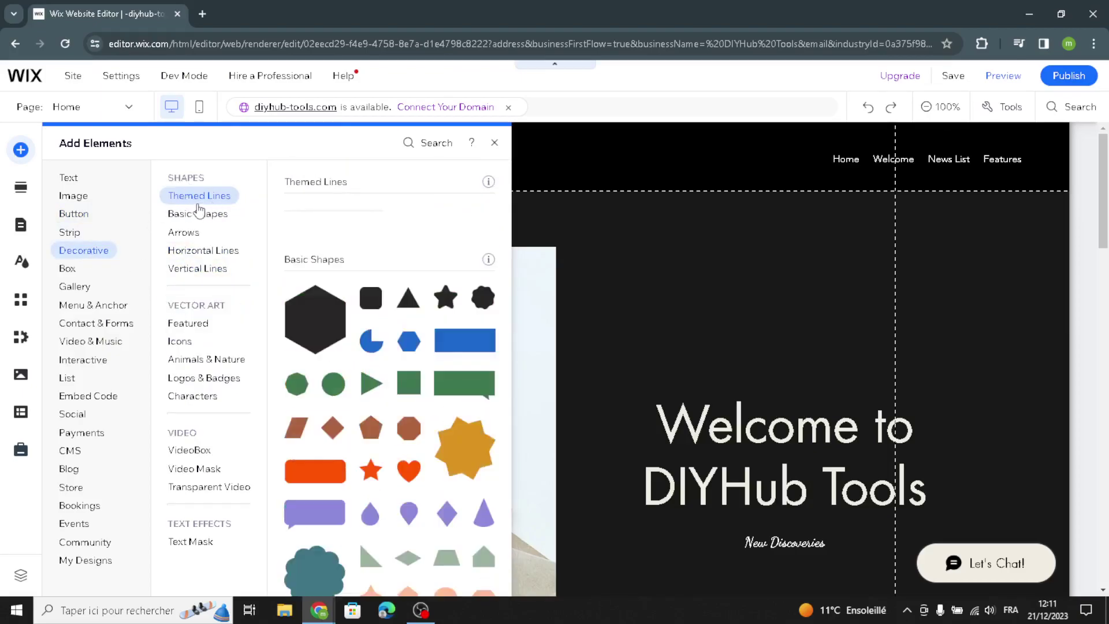
{"action": "left_click", "coordinate": [197, 213]}
{"action": "left_click", "coordinate": [183, 232]}
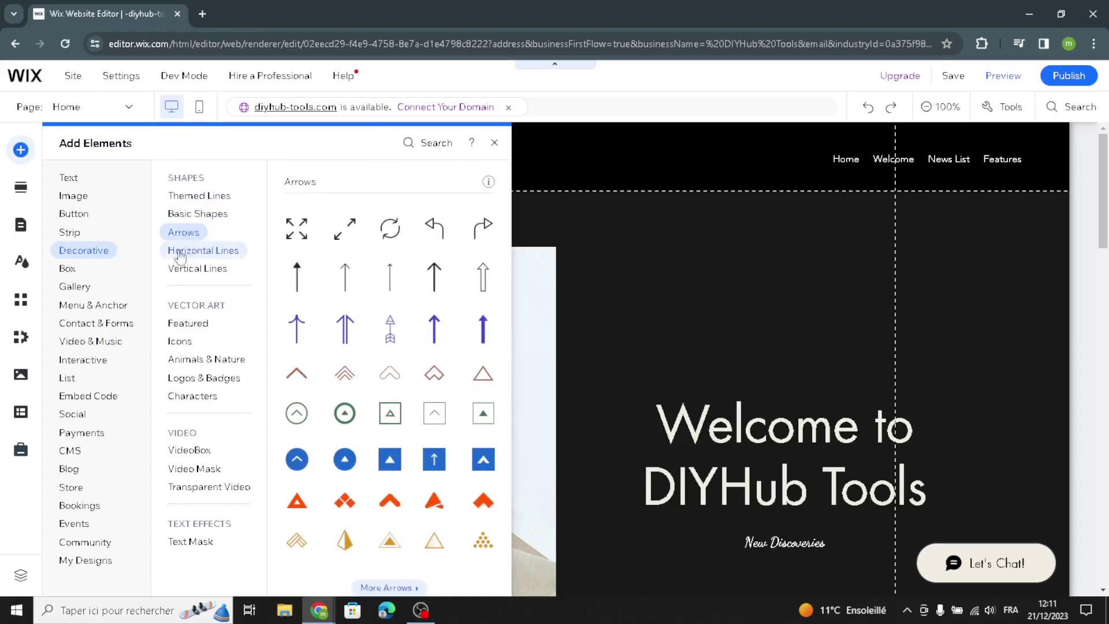
{"action": "left_click", "coordinate": [181, 254]}
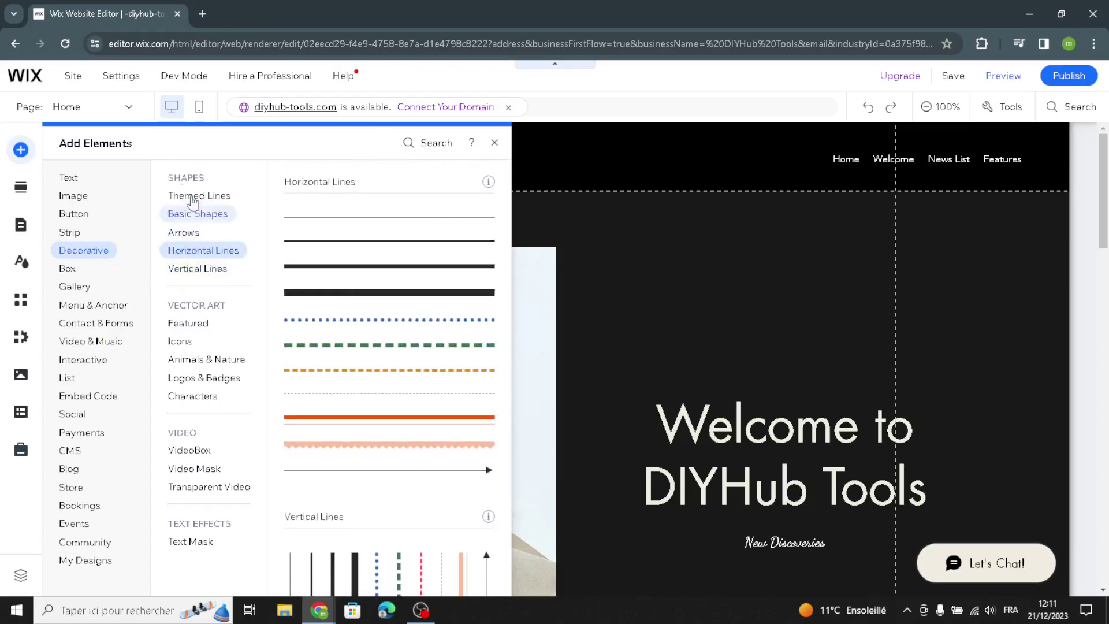
{"action": "left_click", "coordinate": [21, 187]}
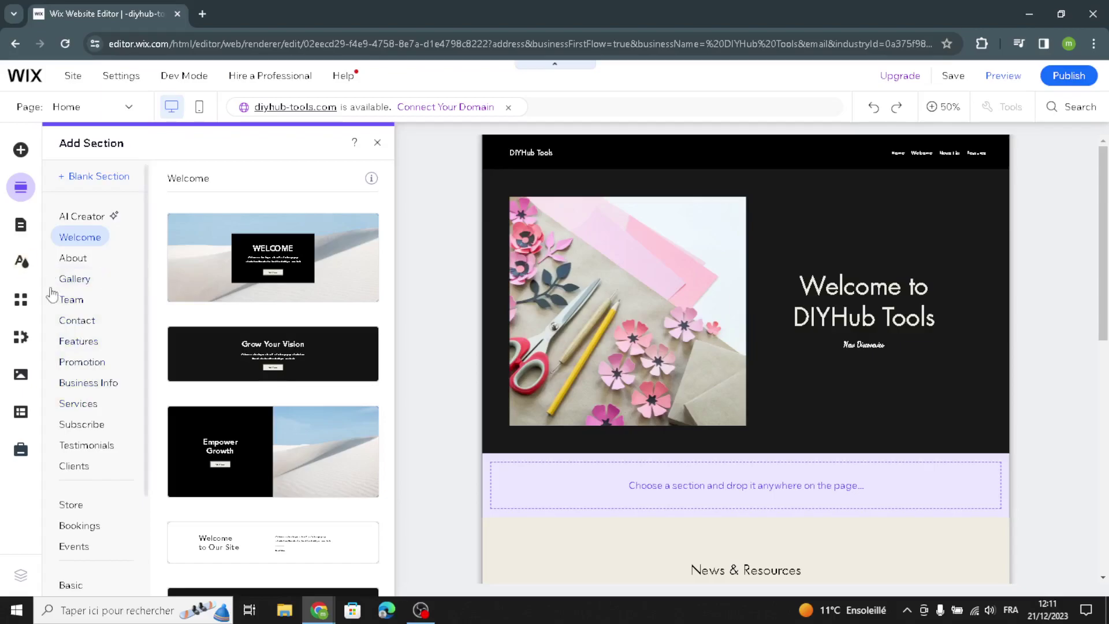
{"action": "left_click", "coordinate": [18, 271]}
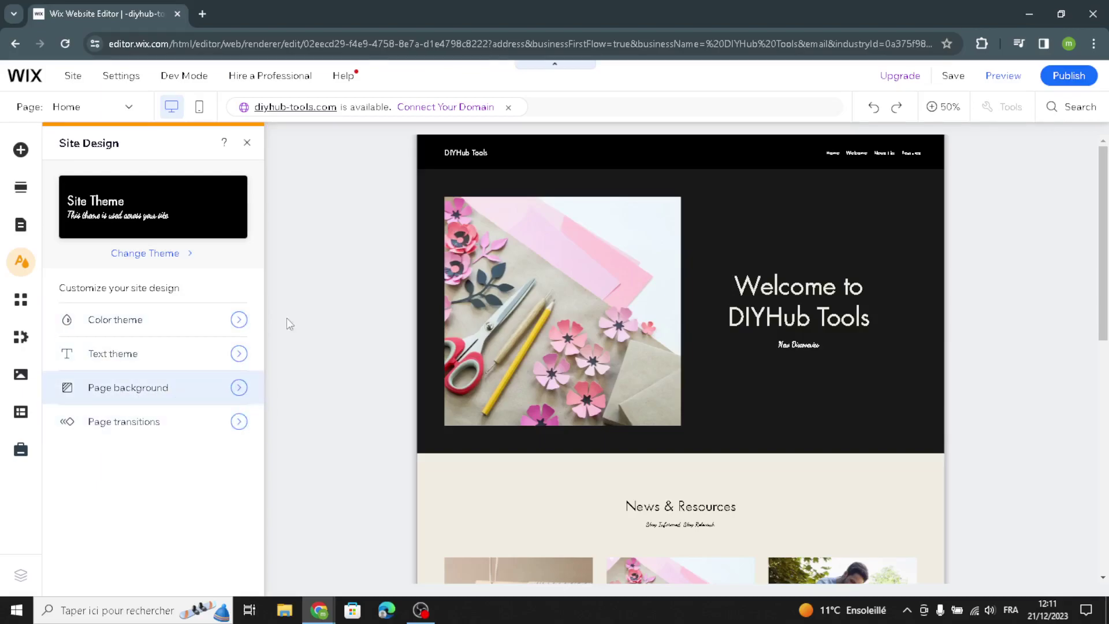
{"action": "left_click", "coordinate": [246, 142]}
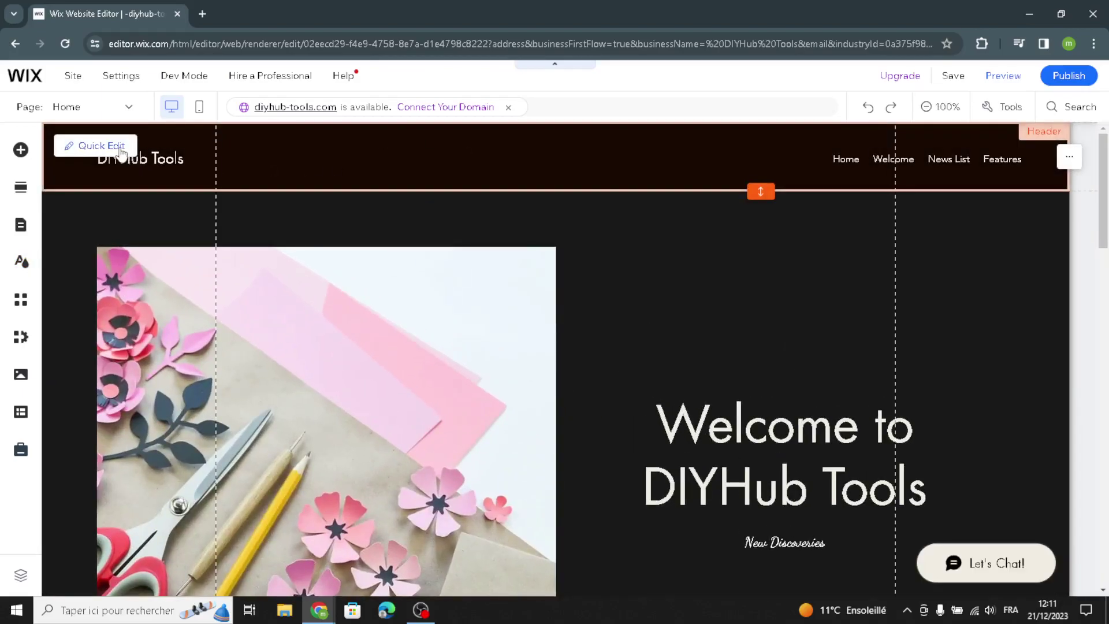
{"action": "left_click", "coordinate": [120, 150]}
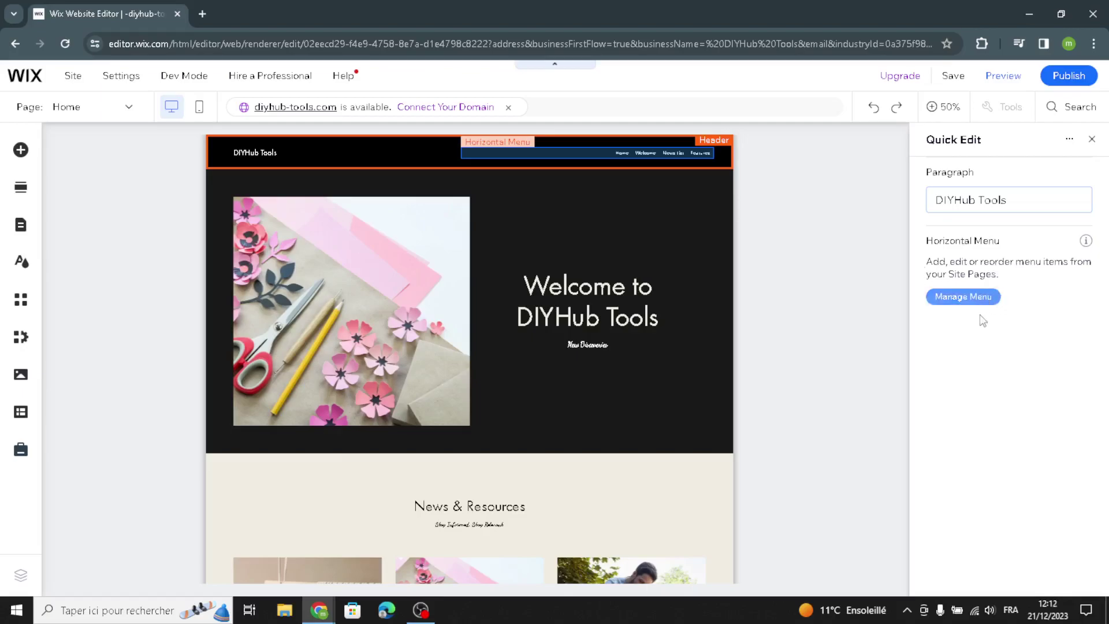
{"action": "left_click", "coordinate": [602, 262]}
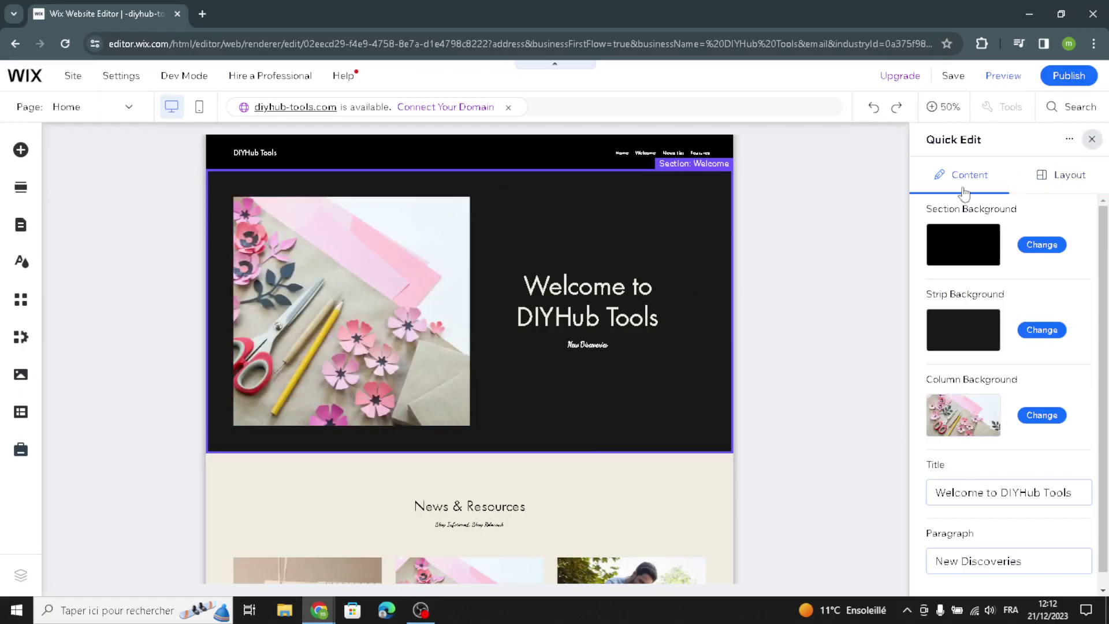
{"action": "left_click", "coordinate": [667, 307]}
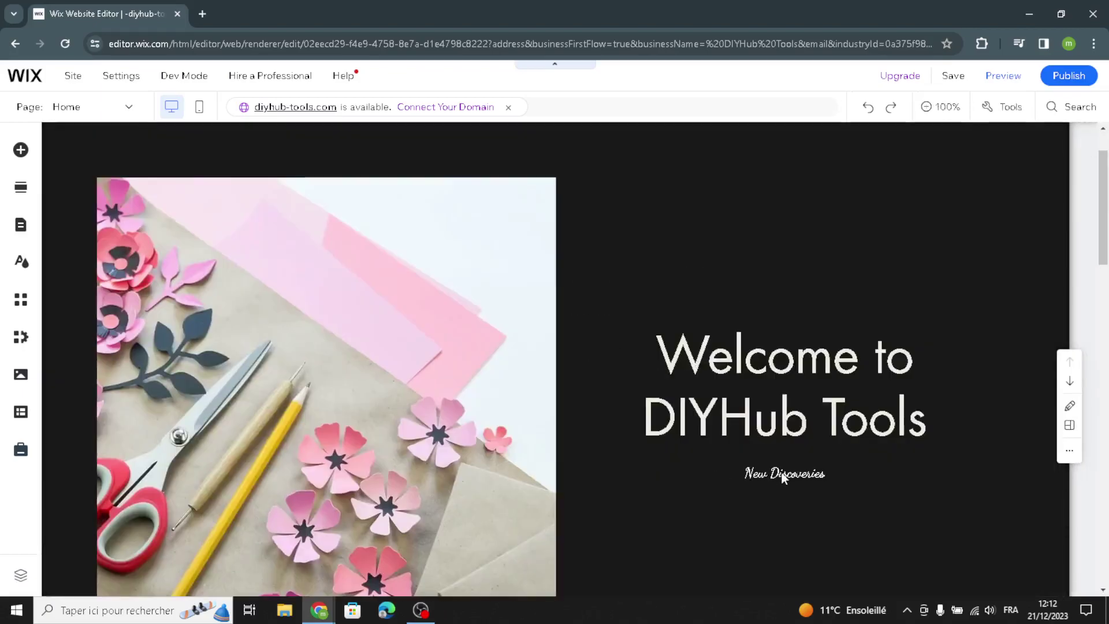
Replace the 'New Discoveries' subtitle with AI-written Welcome section text for DIY enthusiasts
{"action": "left_click", "coordinate": [786, 469]}
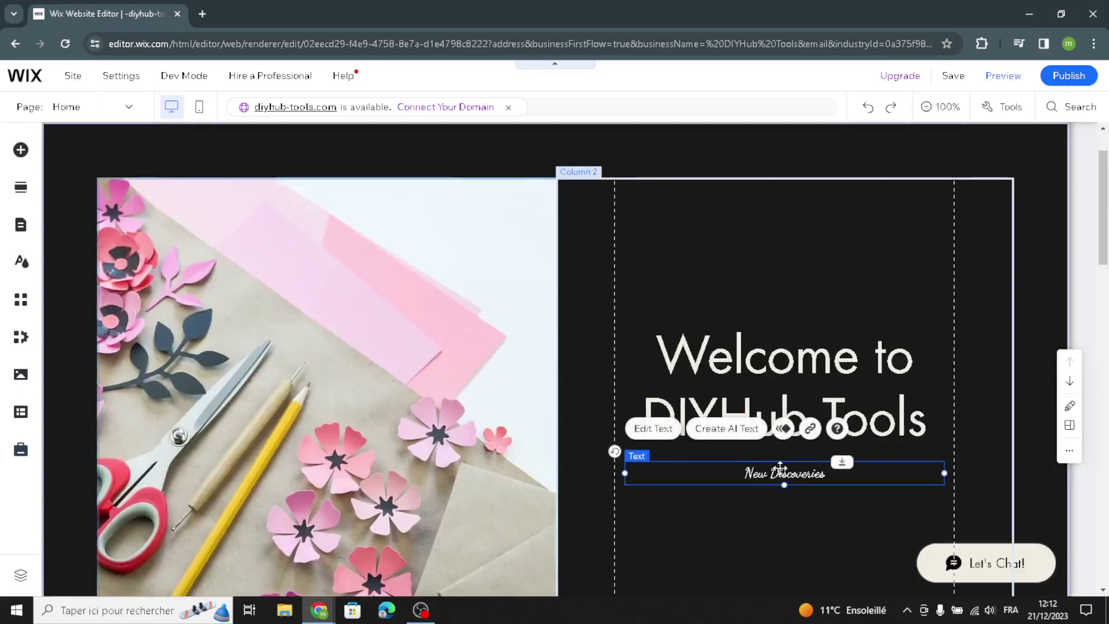
{"action": "left_click", "coordinate": [728, 429]}
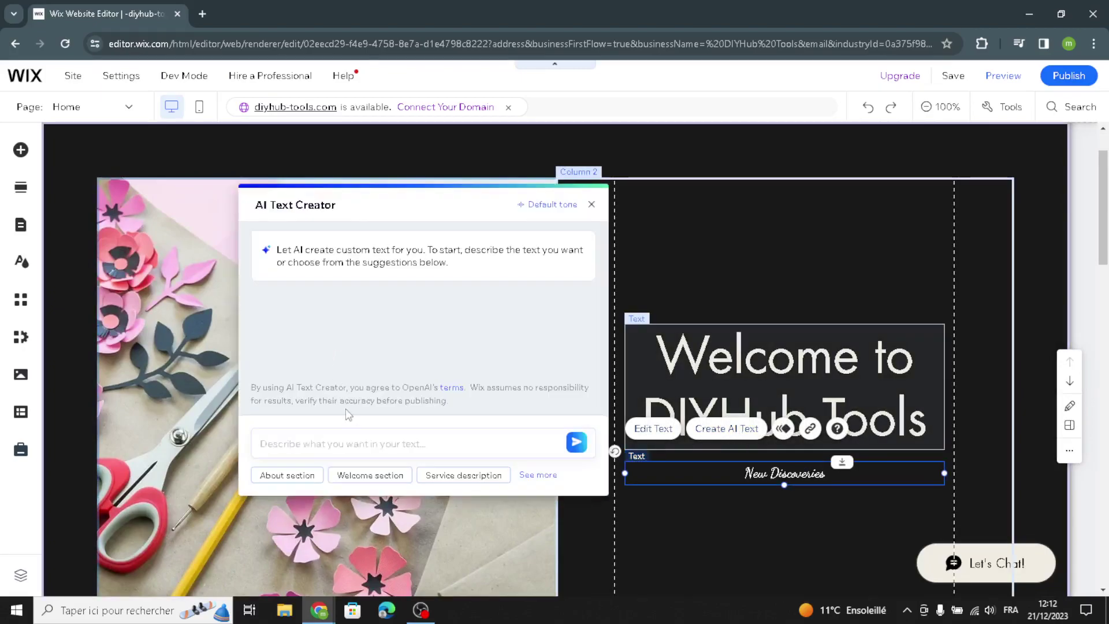
{"action": "left_click", "coordinate": [370, 477]}
{"action": "left_click", "coordinate": [576, 465]}
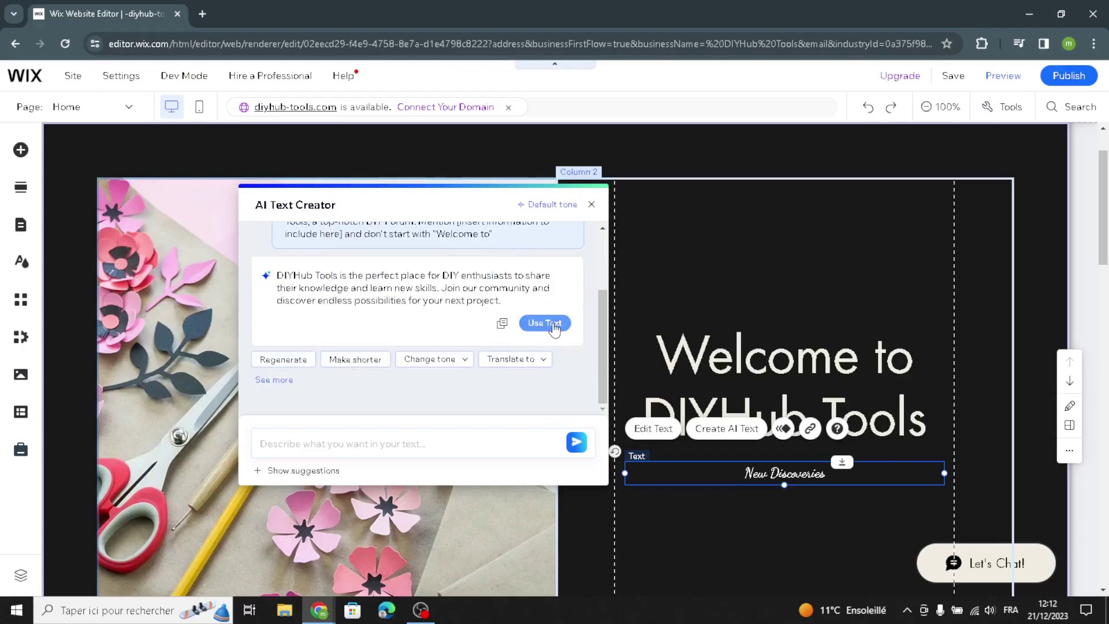
{"action": "left_click", "coordinate": [554, 325]}
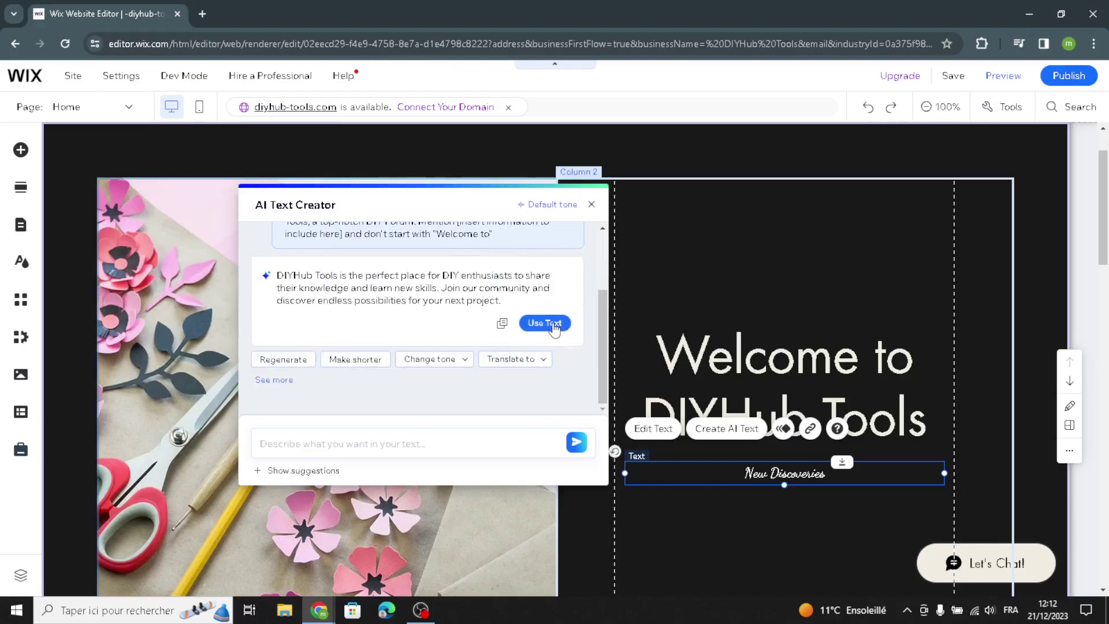
{"action": "left_click", "coordinate": [640, 208]}
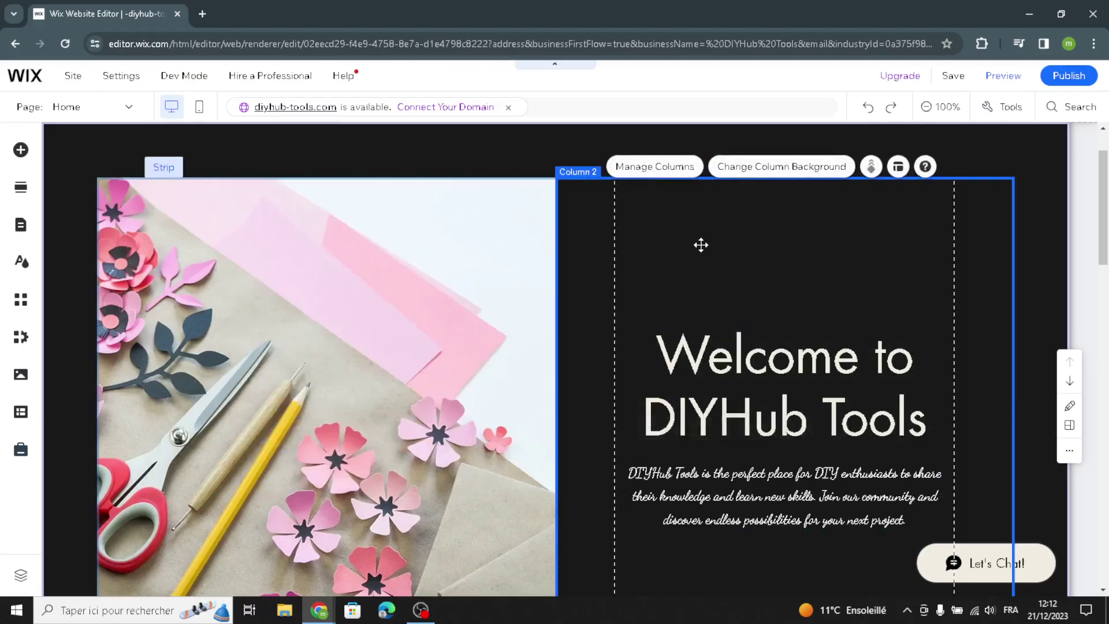
{"action": "left_click_drag", "start_coordinate": [762, 289], "coordinate": [768, 280]}
{"action": "scroll", "coordinate": [584, 429], "scroll_direction": "down", "scroll_amount": 1}
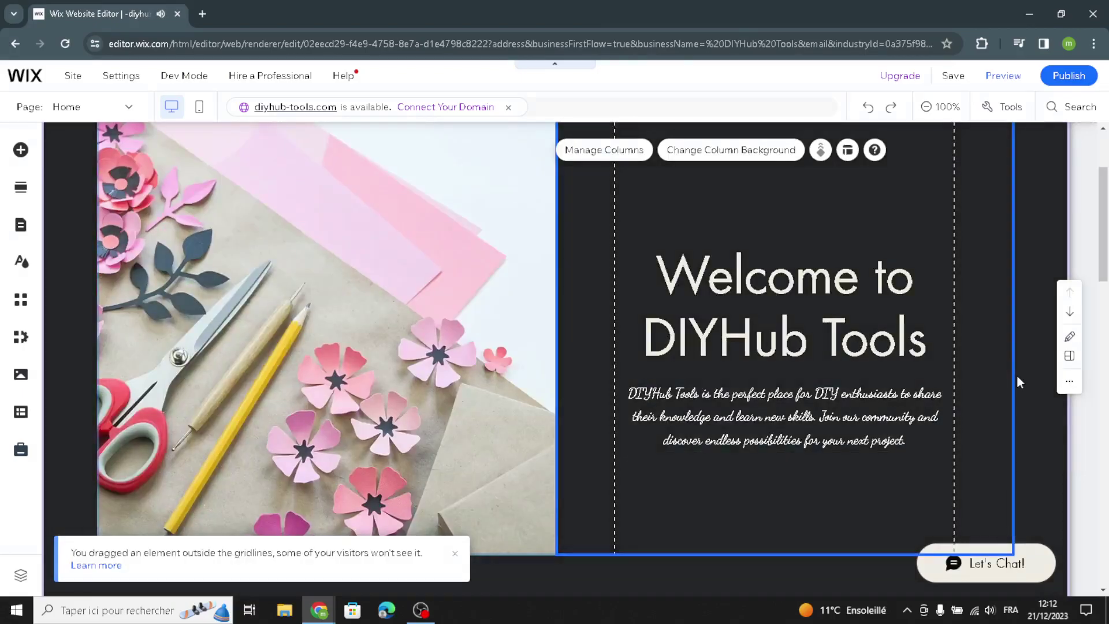
{"action": "scroll", "coordinate": [1069, 312], "scroll_direction": "down", "scroll_amount": 1}
{"action": "left_click", "coordinate": [1069, 297]}
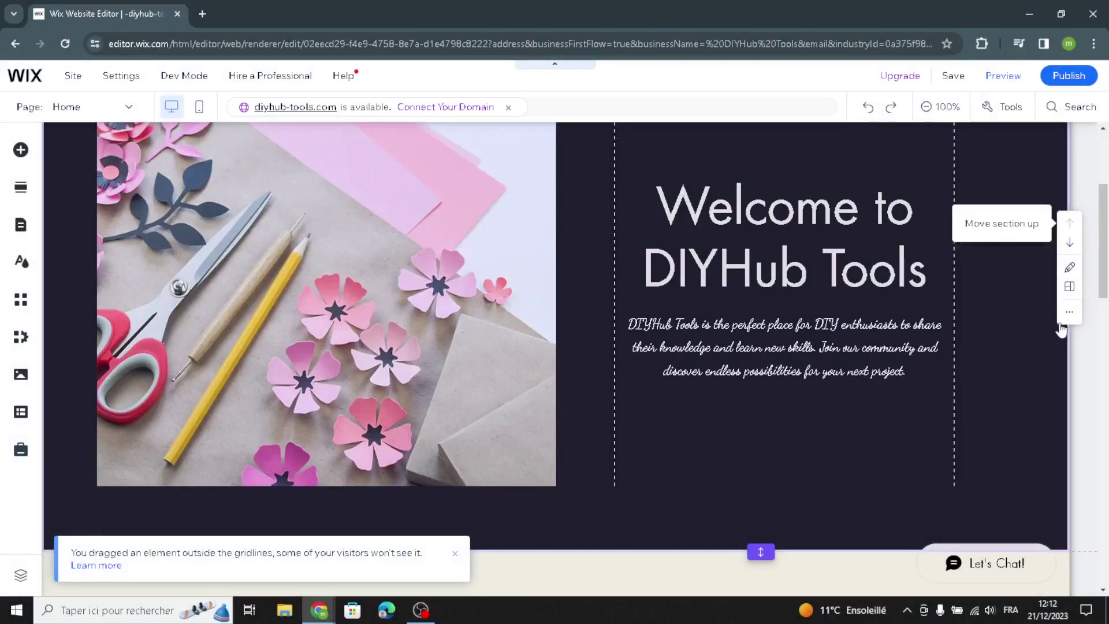
{"action": "left_click", "coordinate": [883, 414]}
{"action": "scroll", "coordinate": [704, 503], "scroll_direction": "down", "scroll_amount": 1}
{"action": "scroll", "coordinate": [694, 514], "scroll_direction": "down", "scroll_amount": 3}
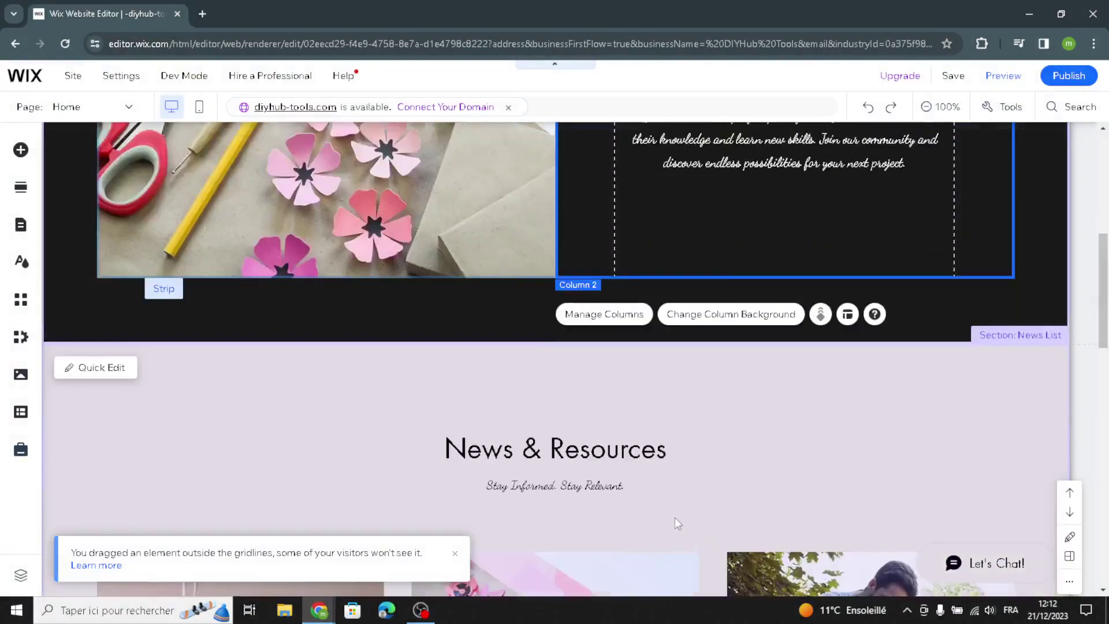
{"action": "scroll", "coordinate": [668, 500], "scroll_direction": "down", "scroll_amount": 5}
{"action": "scroll", "coordinate": [681, 411], "scroll_direction": "up", "scroll_amount": 4}
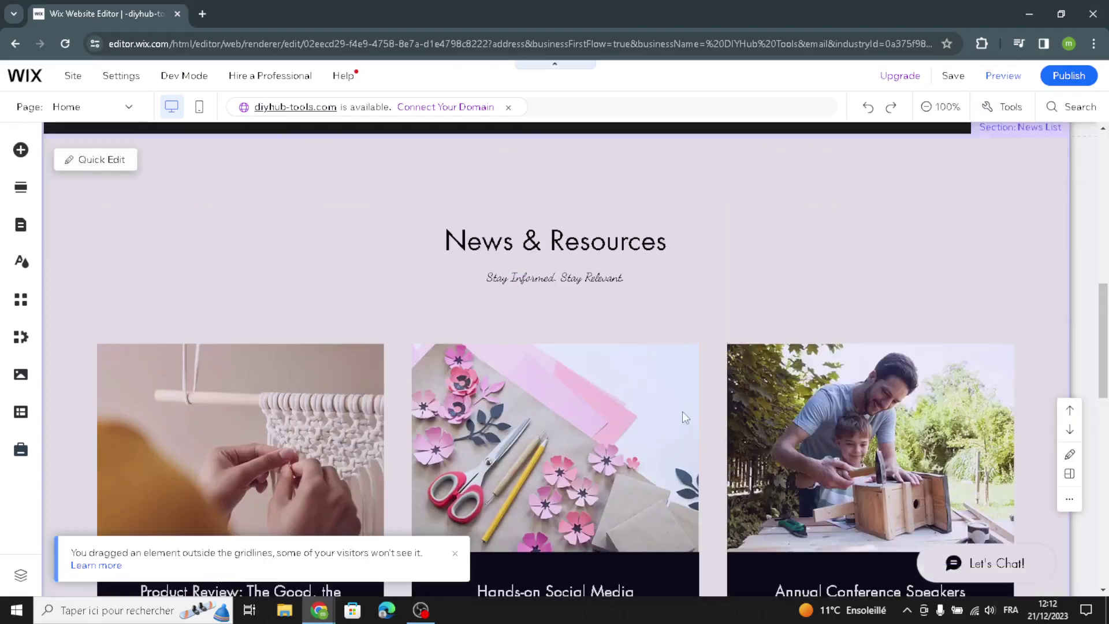
{"action": "left_click", "coordinate": [784, 364]}
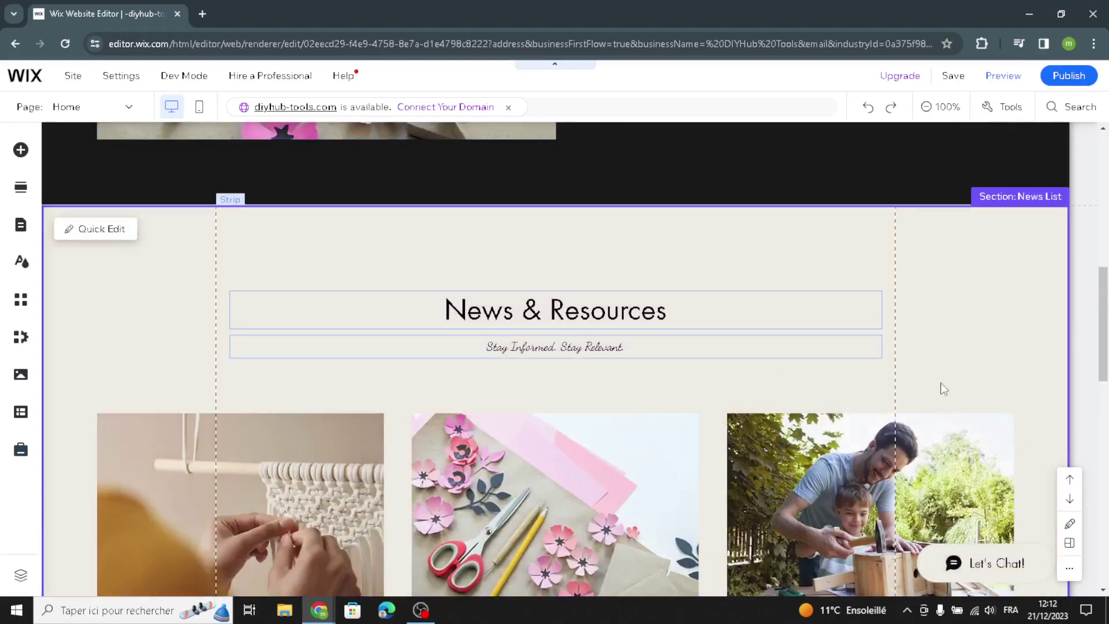
{"action": "scroll", "coordinate": [930, 405], "scroll_direction": "down", "scroll_amount": 2}
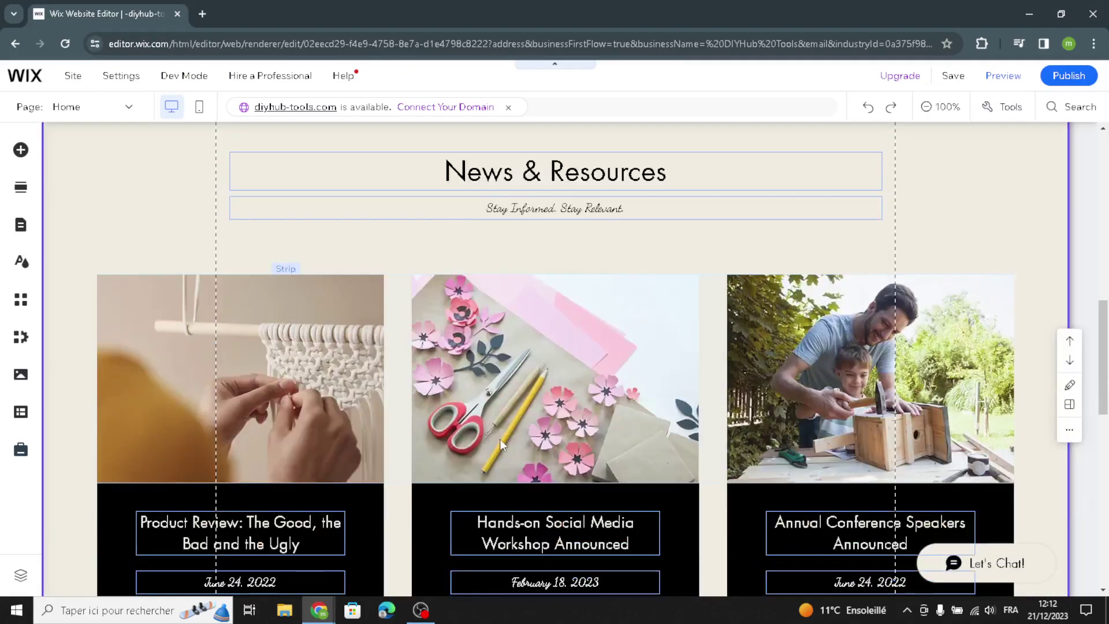
{"action": "scroll", "coordinate": [500, 439], "scroll_direction": "down", "scroll_amount": 2}
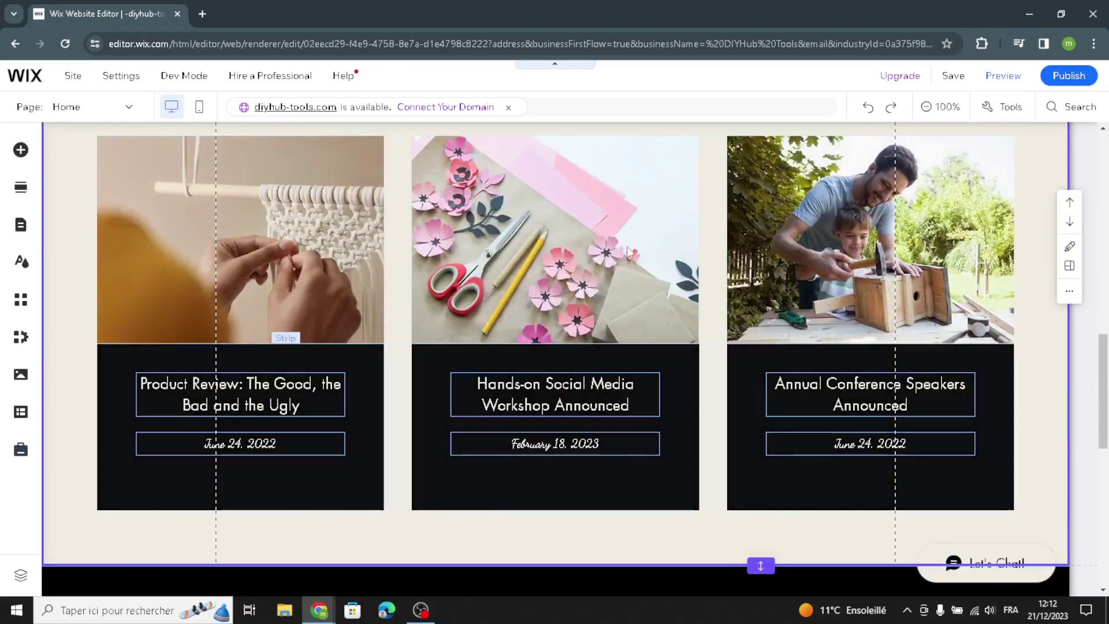
{"action": "left_click", "coordinate": [595, 292]}
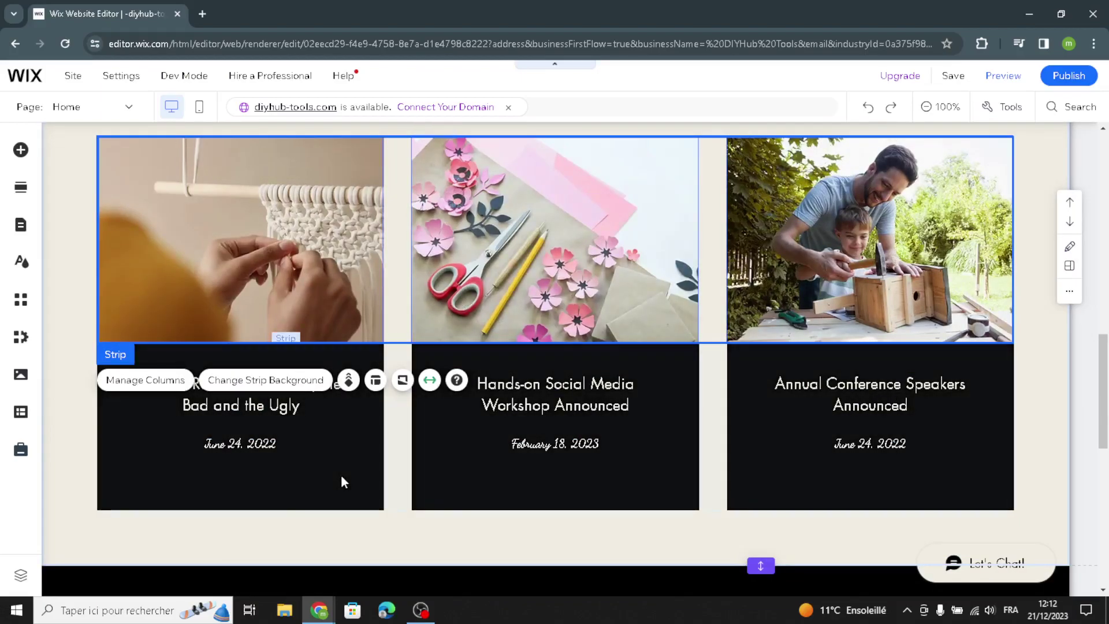
{"action": "left_click", "coordinate": [303, 456]}
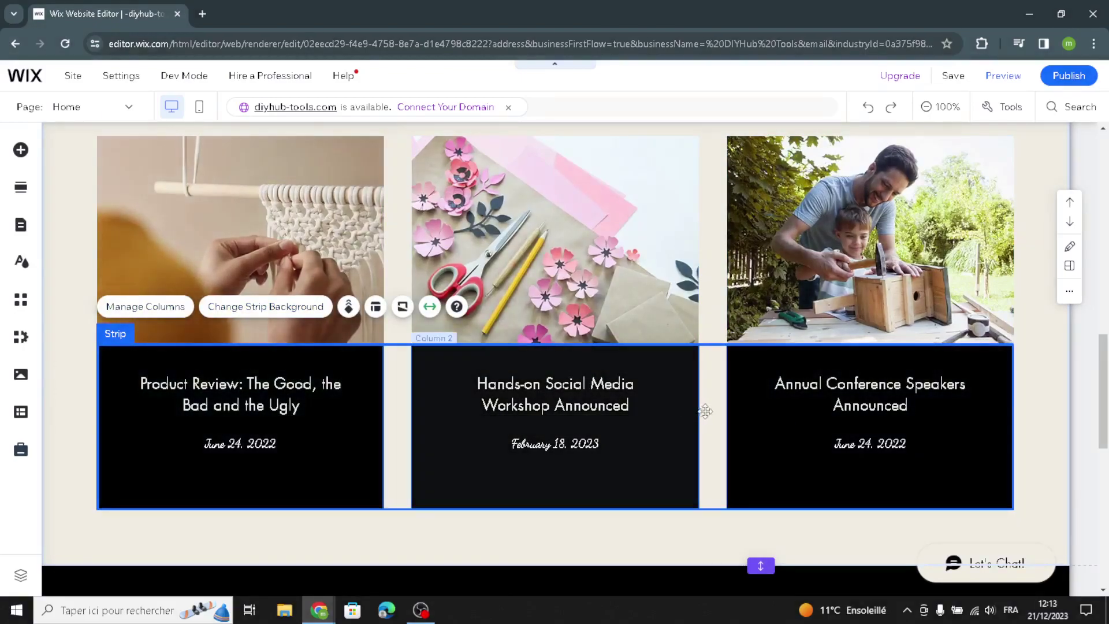
{"action": "scroll", "coordinate": [478, 386], "scroll_direction": "up", "scroll_amount": 2}
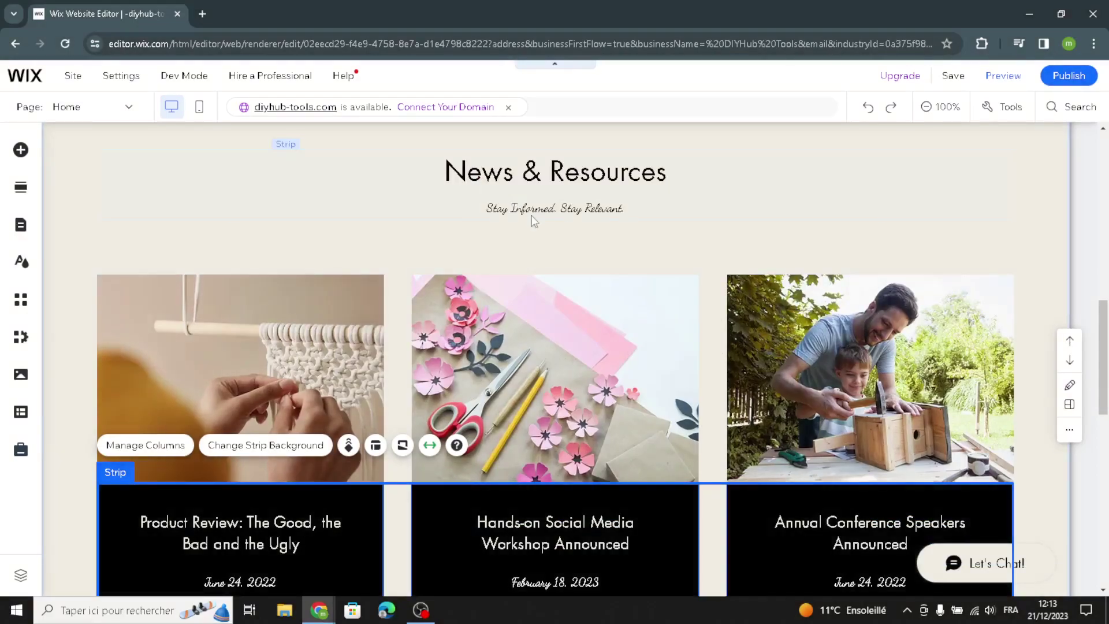
{"action": "left_click", "coordinate": [532, 212]}
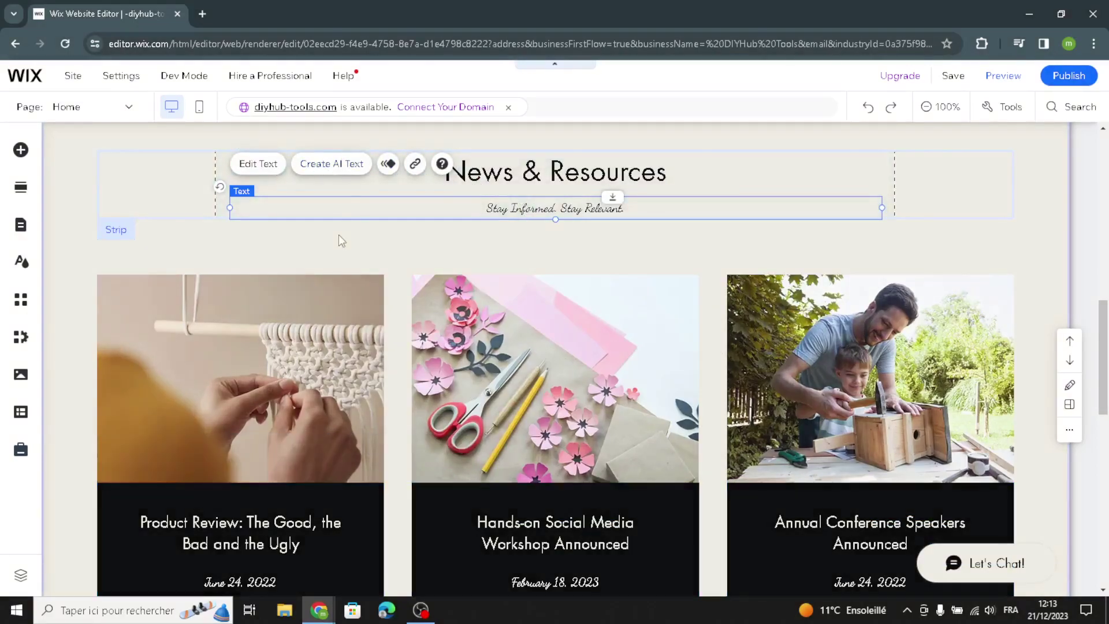
{"action": "left_click", "coordinate": [339, 175]}
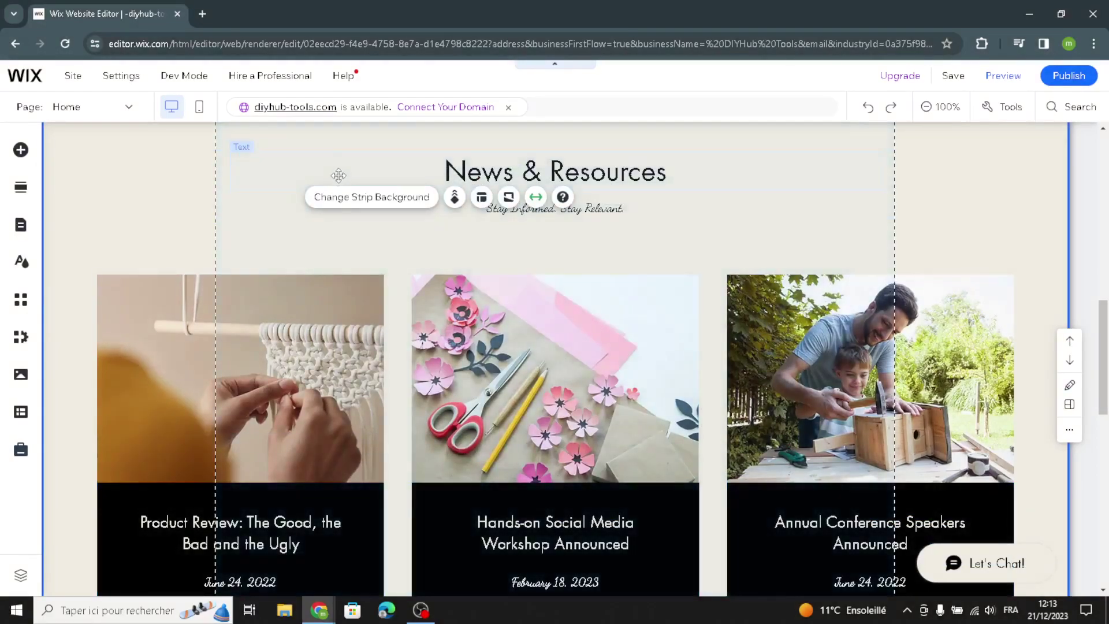
{"action": "left_click", "coordinate": [183, 214]}
{"action": "scroll", "coordinate": [727, 325], "scroll_direction": "down", "scroll_amount": 10}
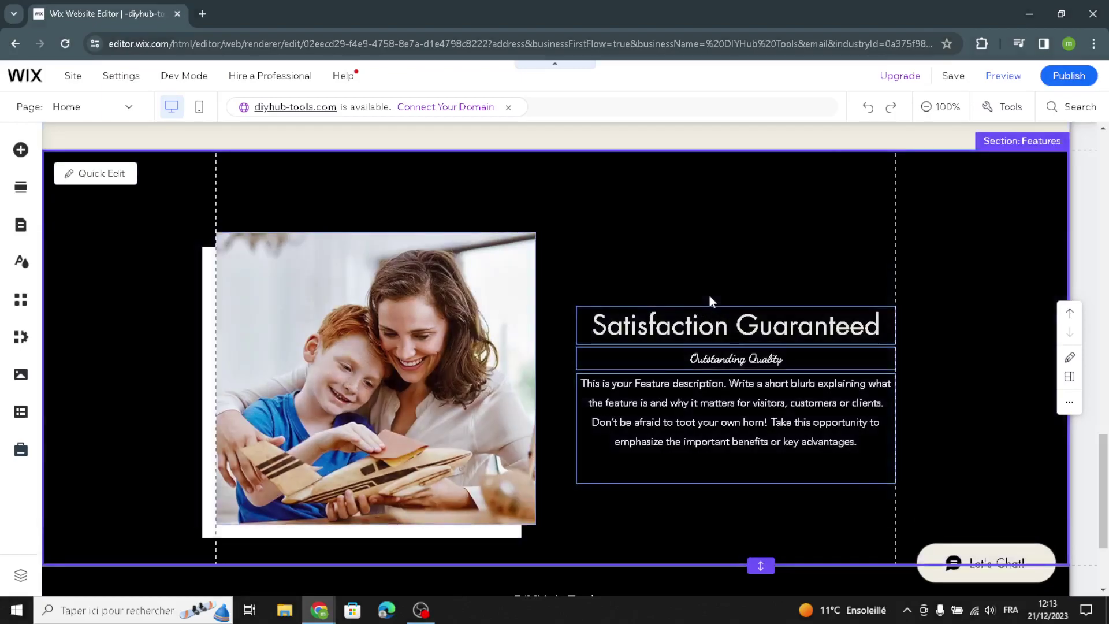
{"action": "left_click", "coordinate": [677, 400]}
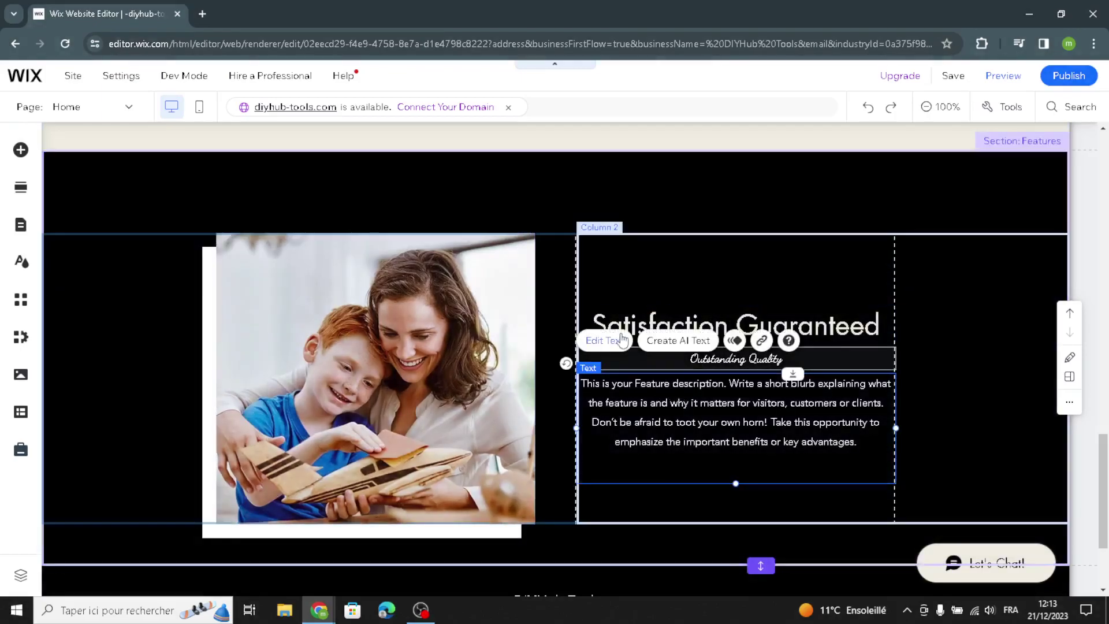
{"action": "left_click", "coordinate": [679, 341]}
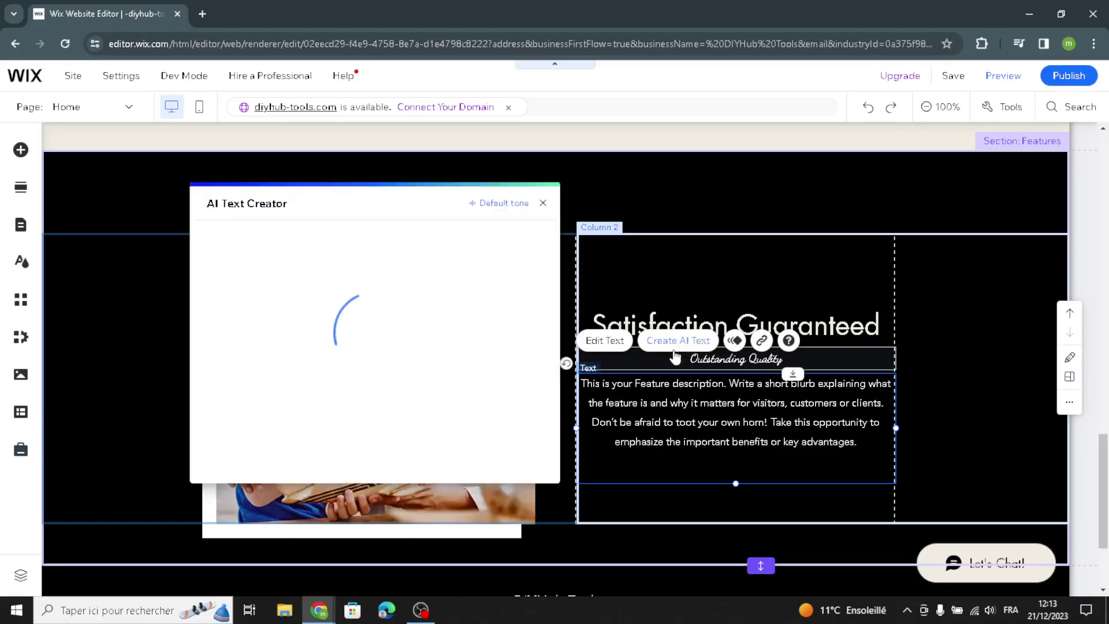
{"action": "left_click", "coordinate": [543, 203]}
{"action": "left_click", "coordinate": [306, 282]}
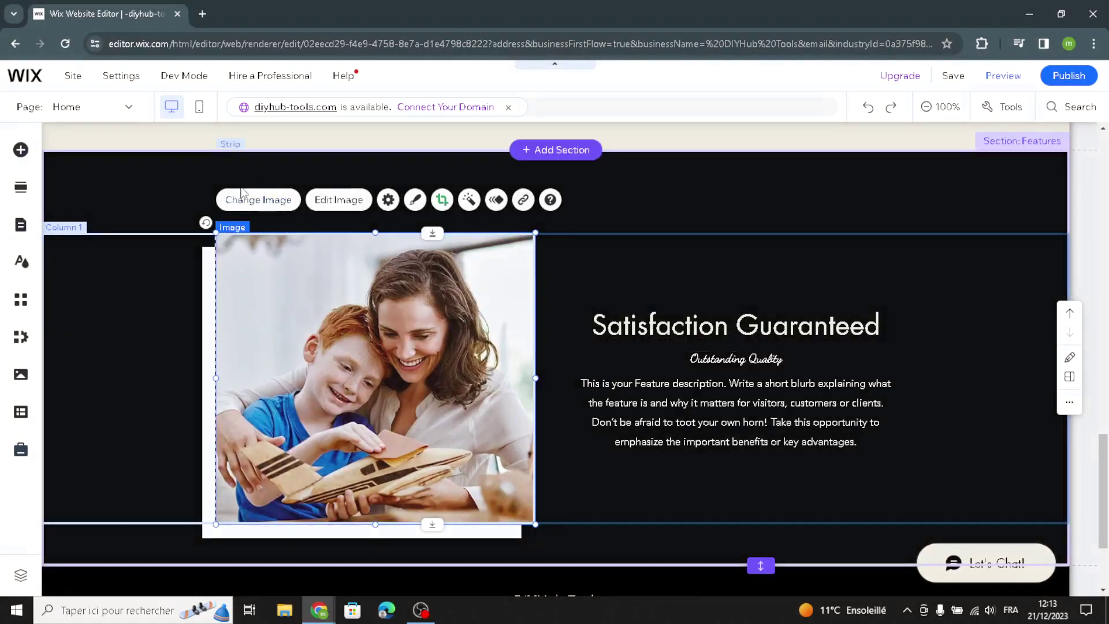
{"action": "left_click", "coordinate": [239, 202]}
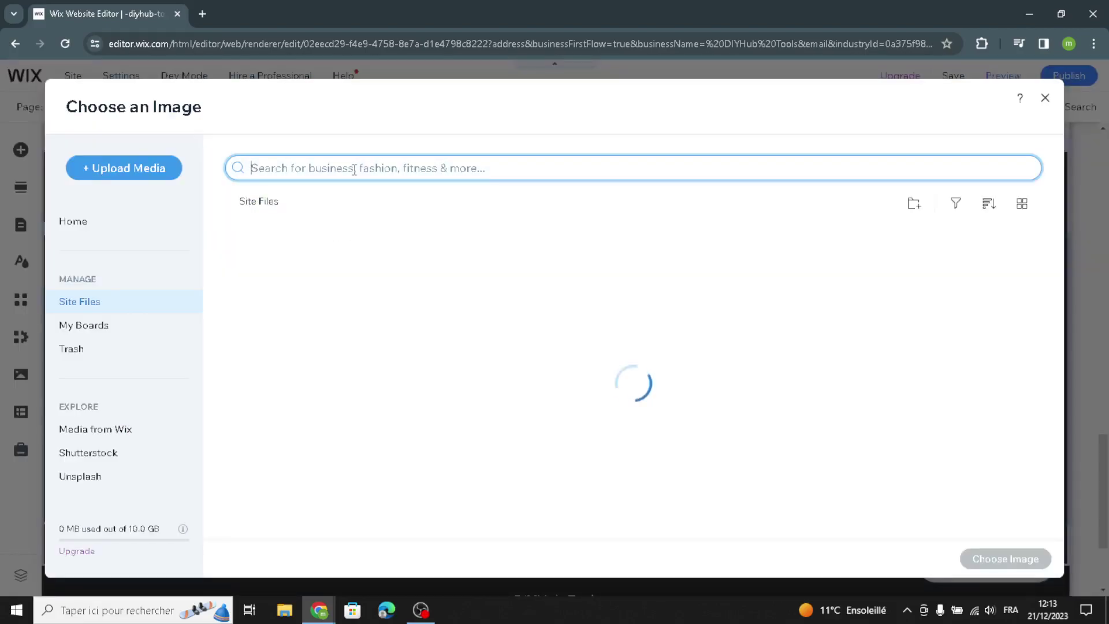
Search images for 'DIY and tools' and choose the Unsplash photo of a mask, scissors and thread
{"action": "type", "text": "Di"}
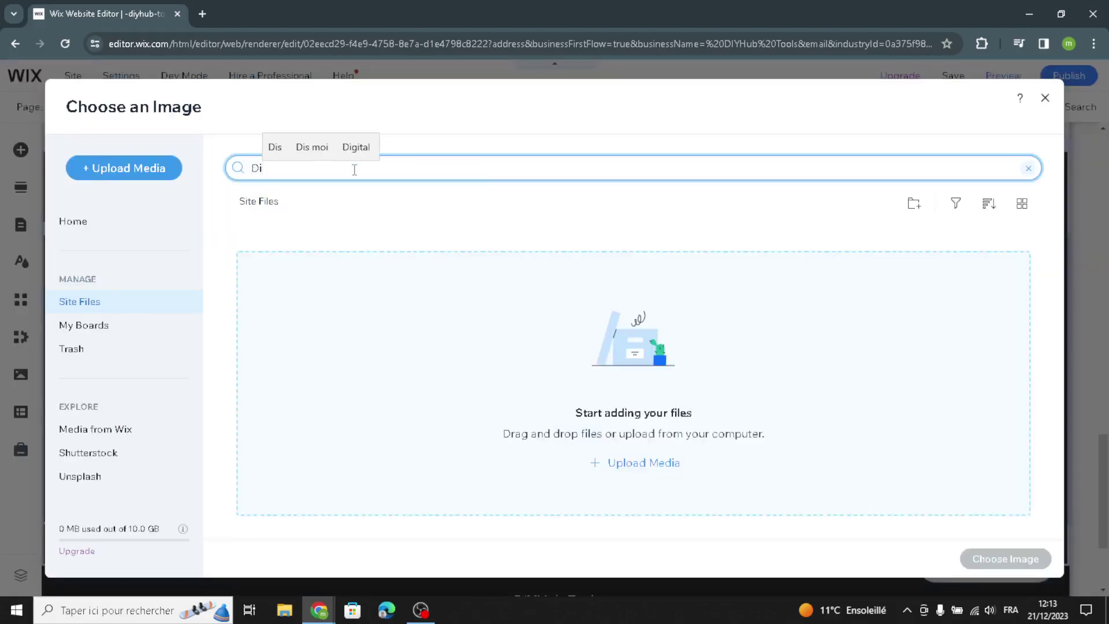
{"action": "key", "text": "BackSpace"}
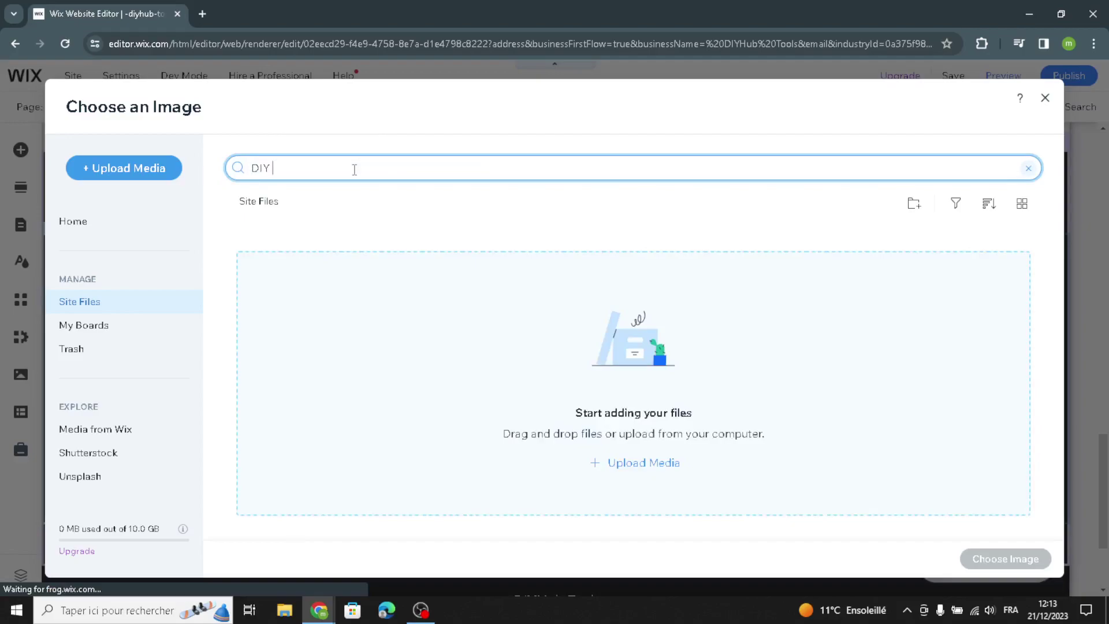
{"action": "type", "text": "IY and "}
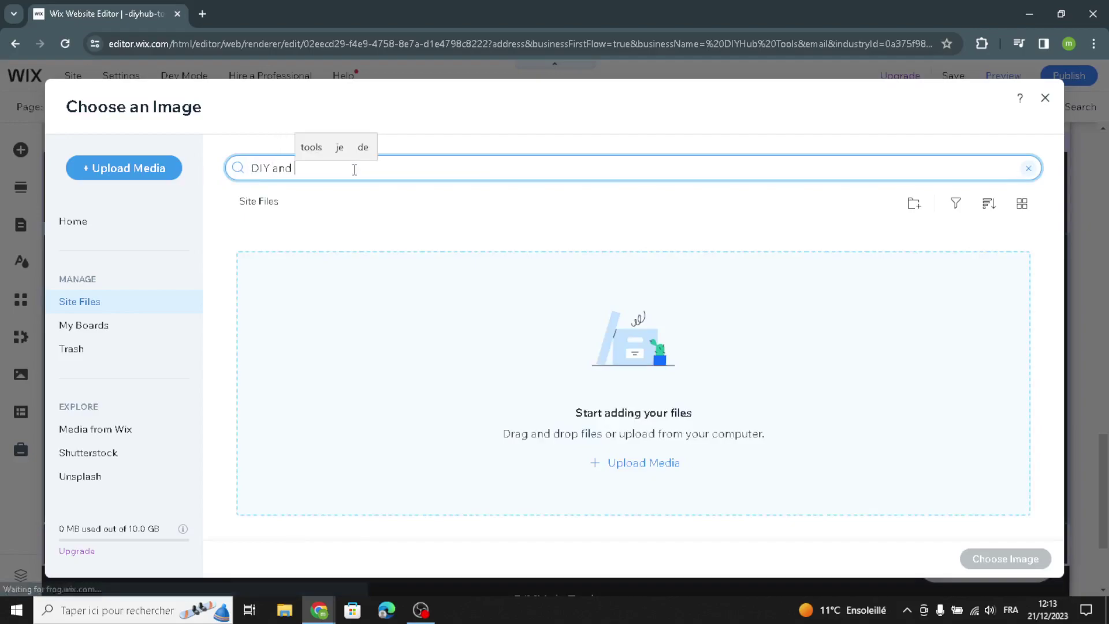
{"action": "type", "text": "tools"}
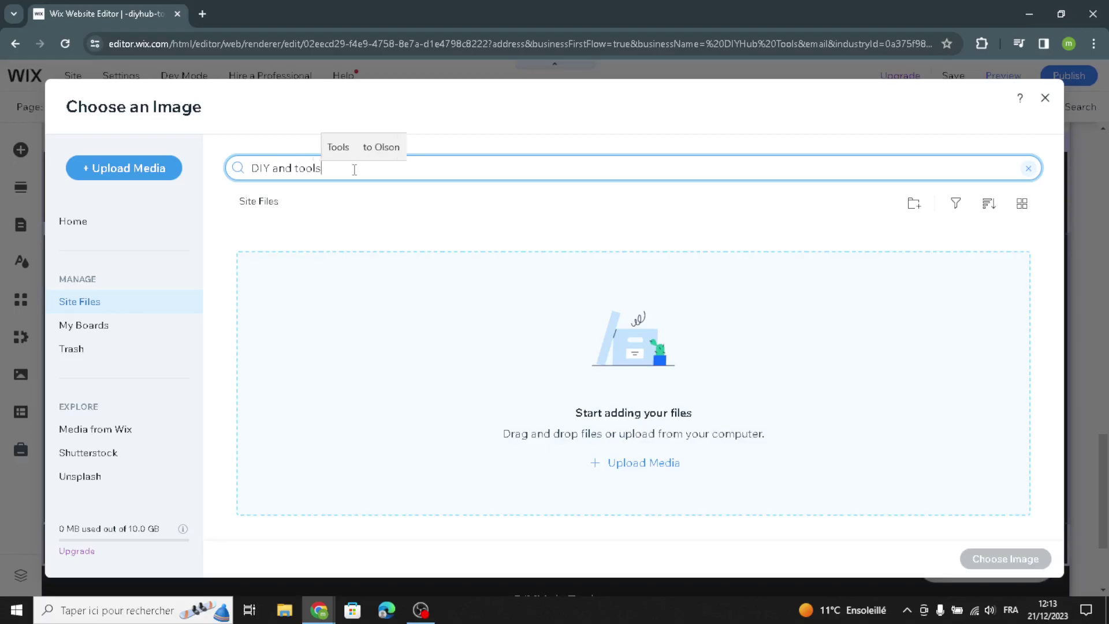
{"action": "key", "text": "Return"}
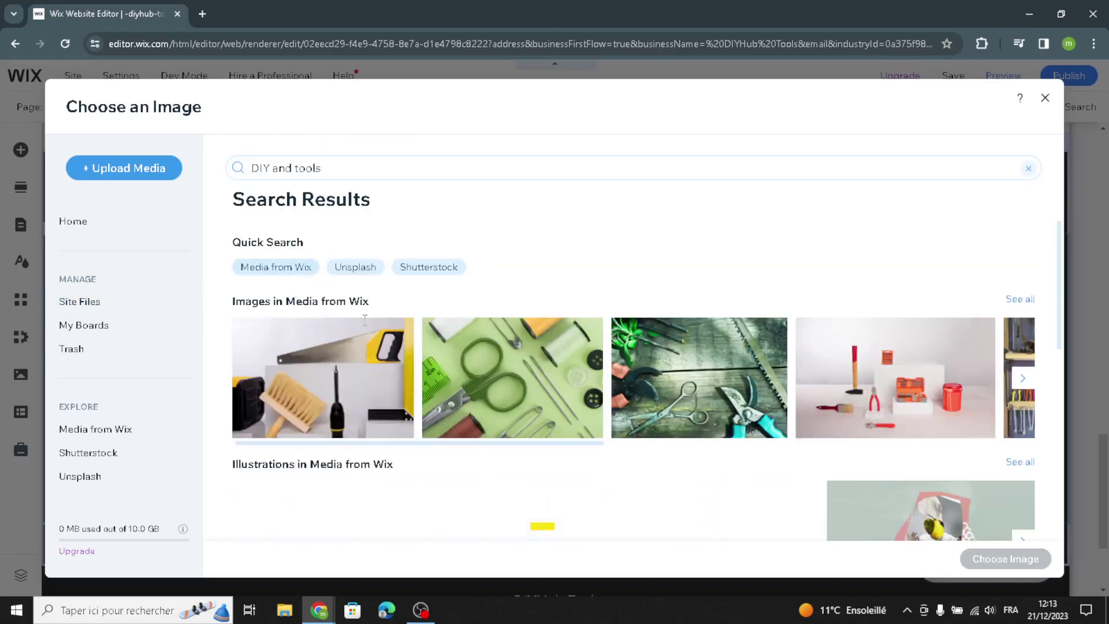
{"action": "scroll", "coordinate": [711, 416], "scroll_direction": "down", "scroll_amount": 8}
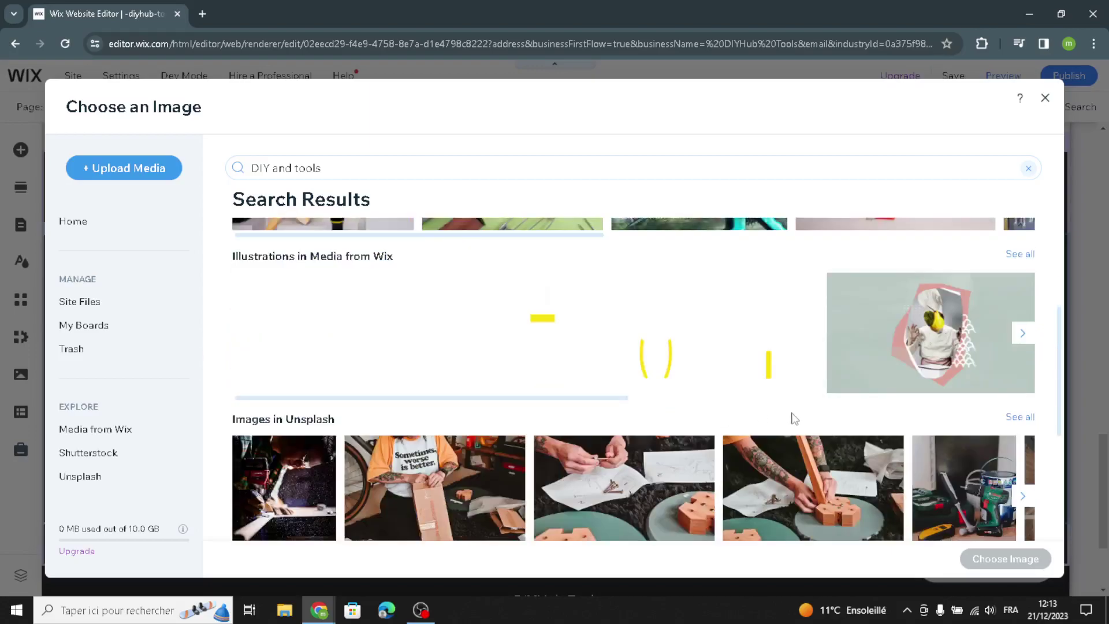
{"action": "scroll", "coordinate": [785, 434], "scroll_direction": "up", "scroll_amount": 2}
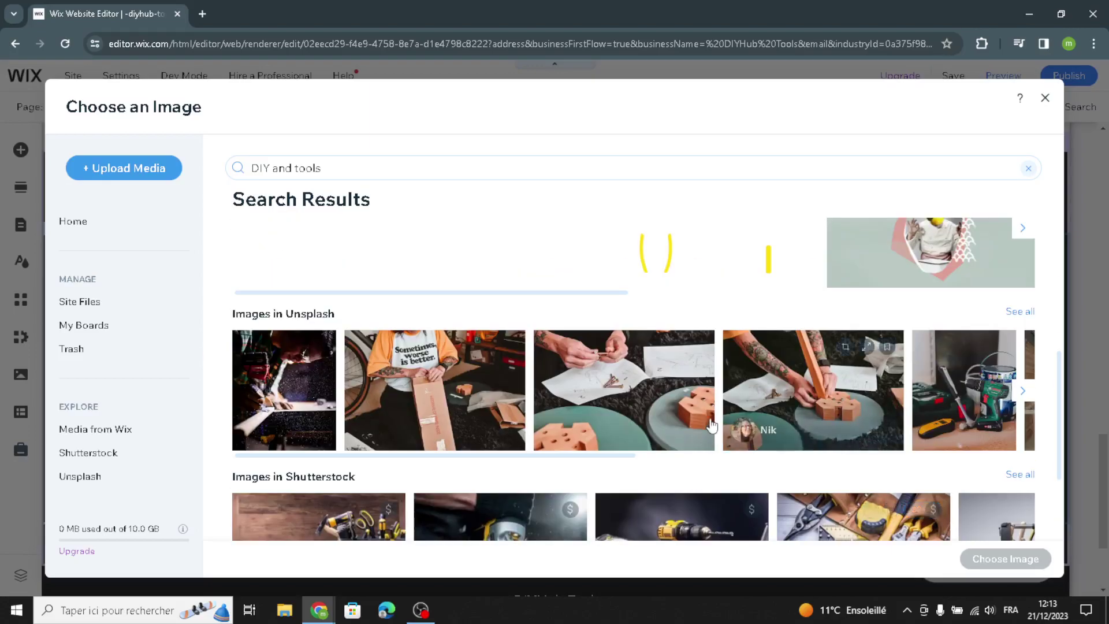
{"action": "left_click", "coordinate": [1032, 392]}
{"action": "left_click", "coordinate": [1024, 399]}
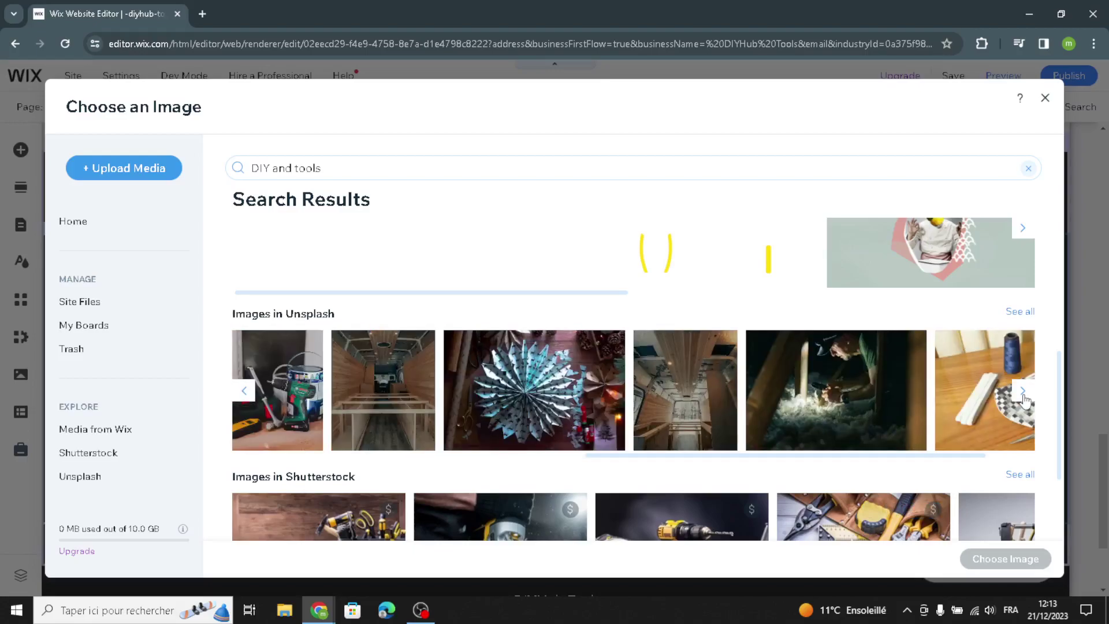
{"action": "left_click", "coordinate": [1023, 392]}
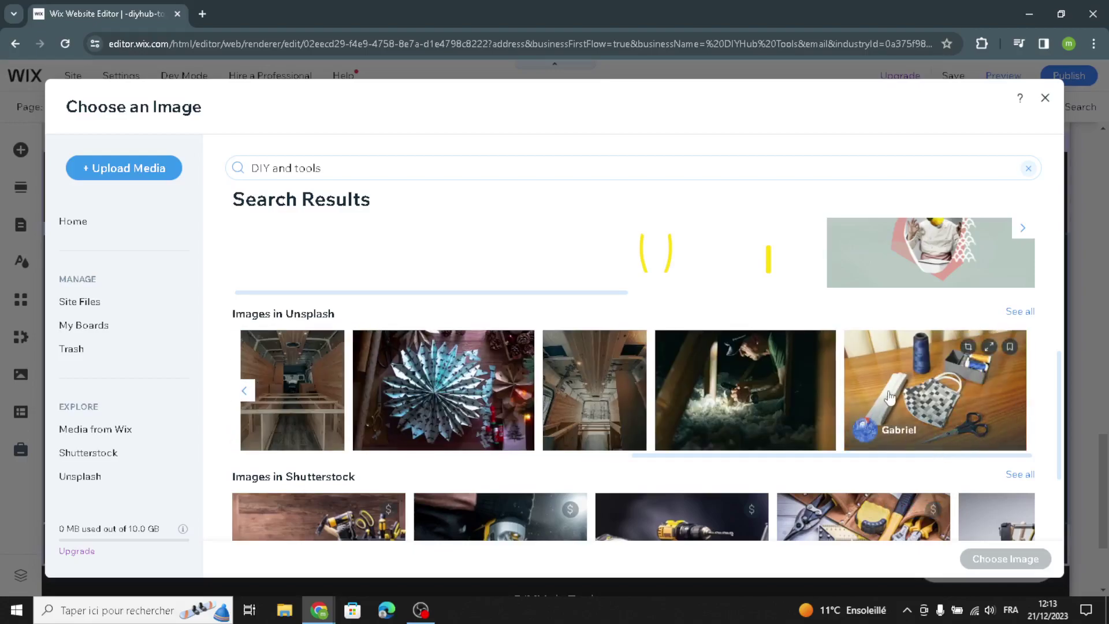
{"action": "left_click", "coordinate": [909, 384]}
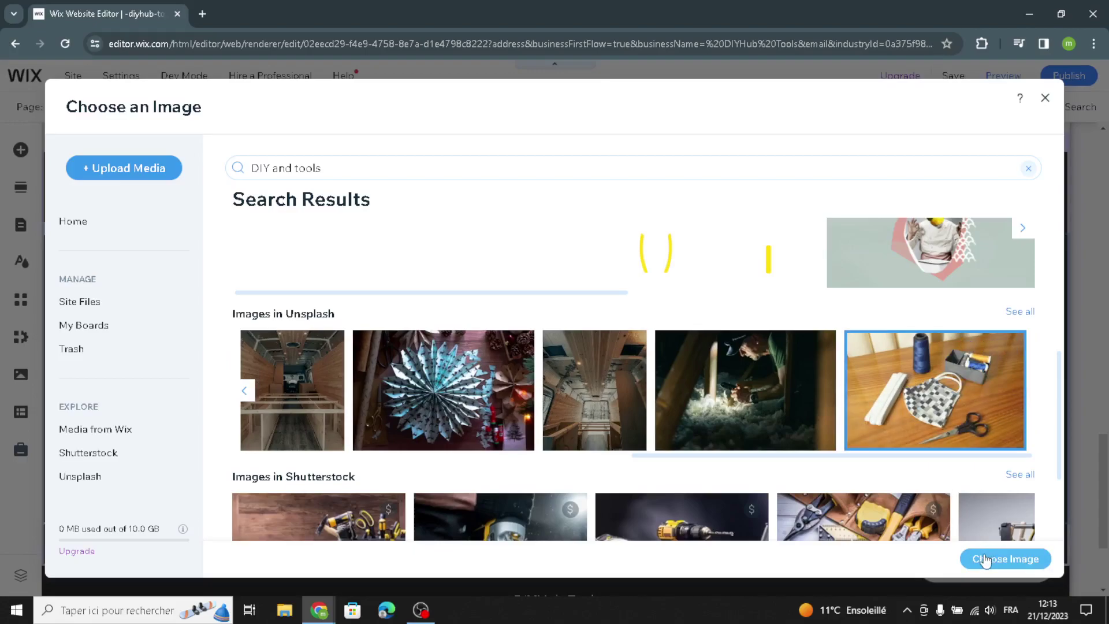
{"action": "double_click", "coordinate": [950, 402]}
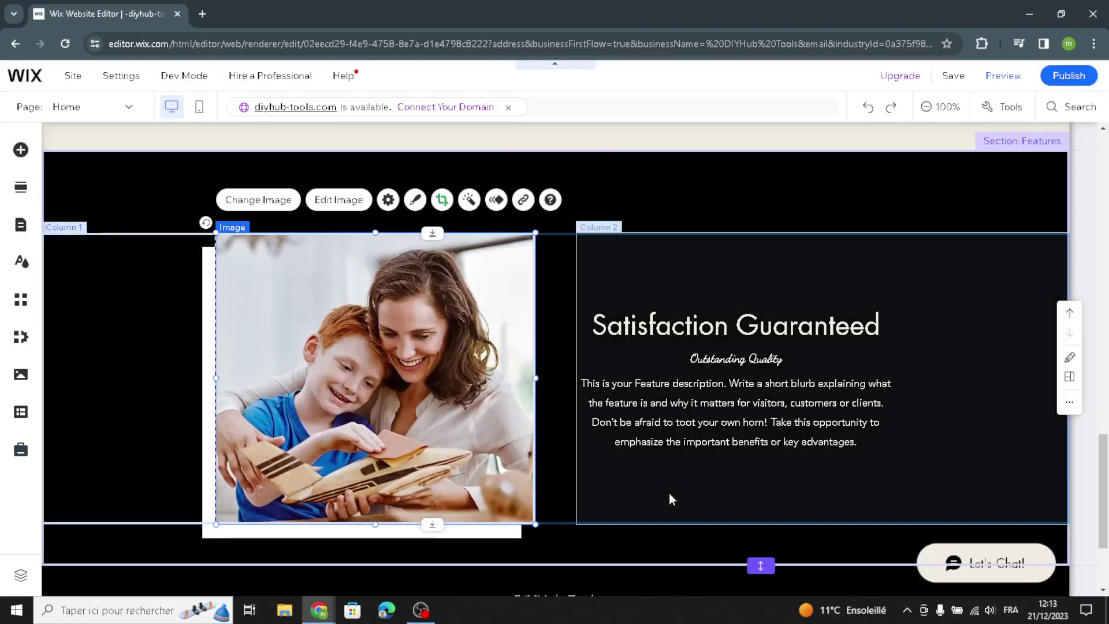
{"action": "scroll", "coordinate": [684, 537], "scroll_direction": "down", "scroll_amount": 3}
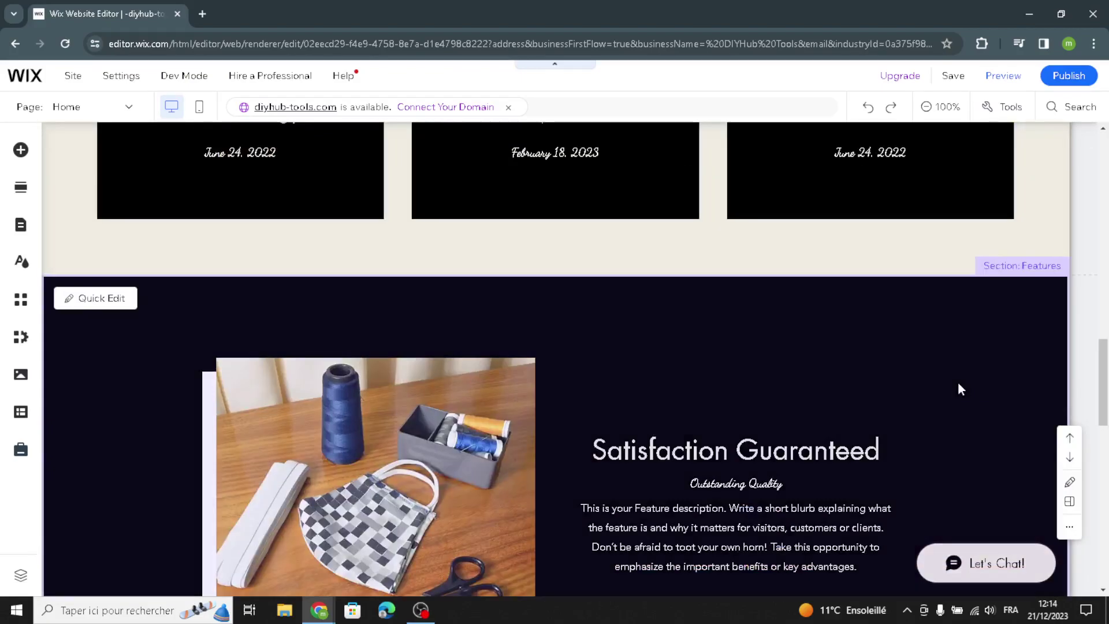
{"action": "scroll", "coordinate": [907, 384], "scroll_direction": "down", "scroll_amount": 10}
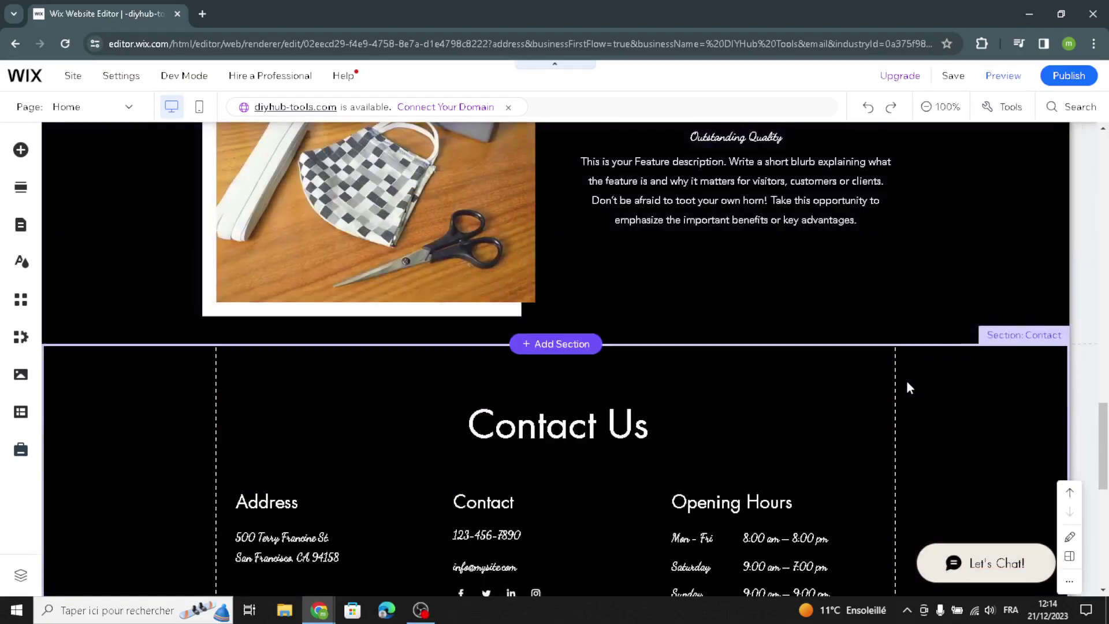
{"action": "left_click", "coordinate": [901, 389]}
{"action": "scroll", "coordinate": [913, 428], "scroll_direction": "down", "scroll_amount": 1}
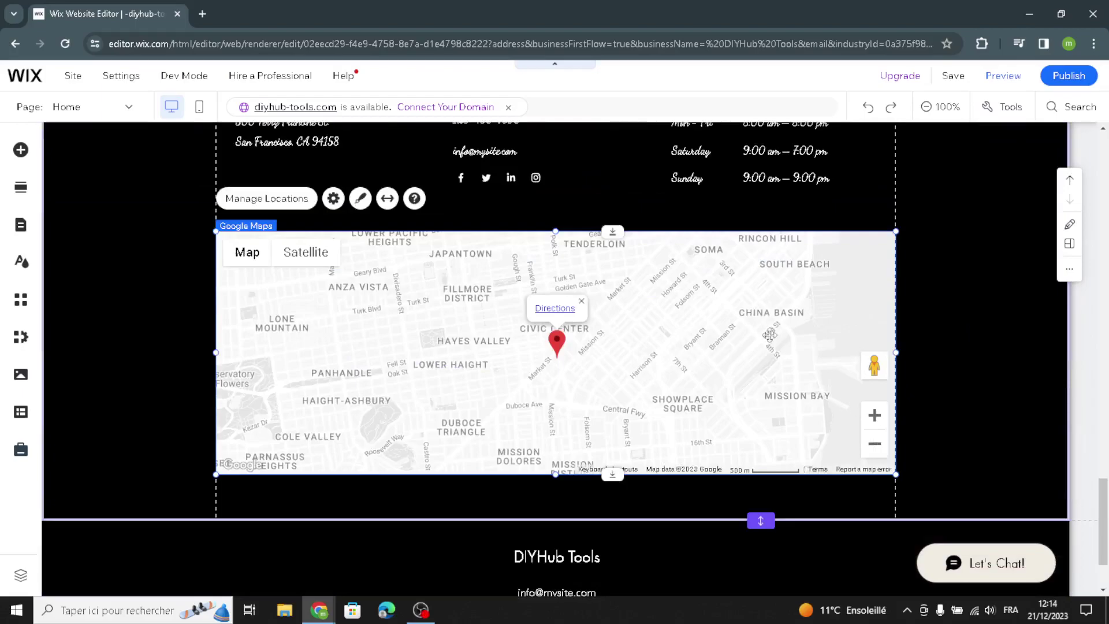
{"action": "scroll", "coordinate": [605, 287], "scroll_direction": "up", "scroll_amount": 2}
{"action": "scroll", "coordinate": [525, 279], "scroll_direction": "up", "scroll_amount": 1}
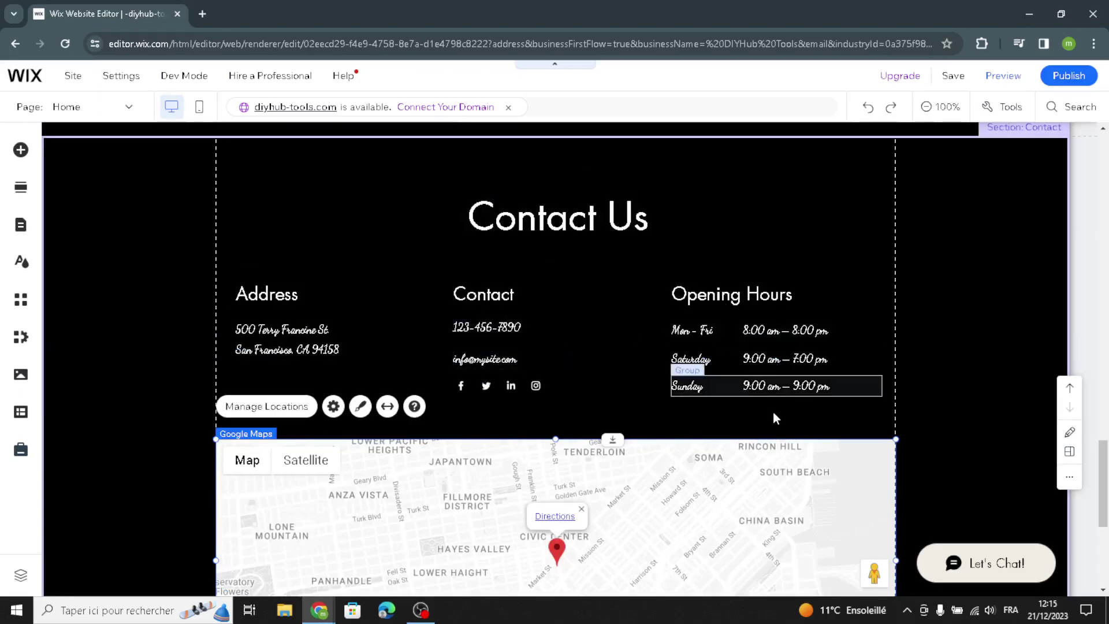
{"action": "scroll", "coordinate": [776, 417], "scroll_direction": "down", "scroll_amount": 5}
{"action": "scroll", "coordinate": [266, 282], "scroll_direction": "up", "scroll_amount": 1}
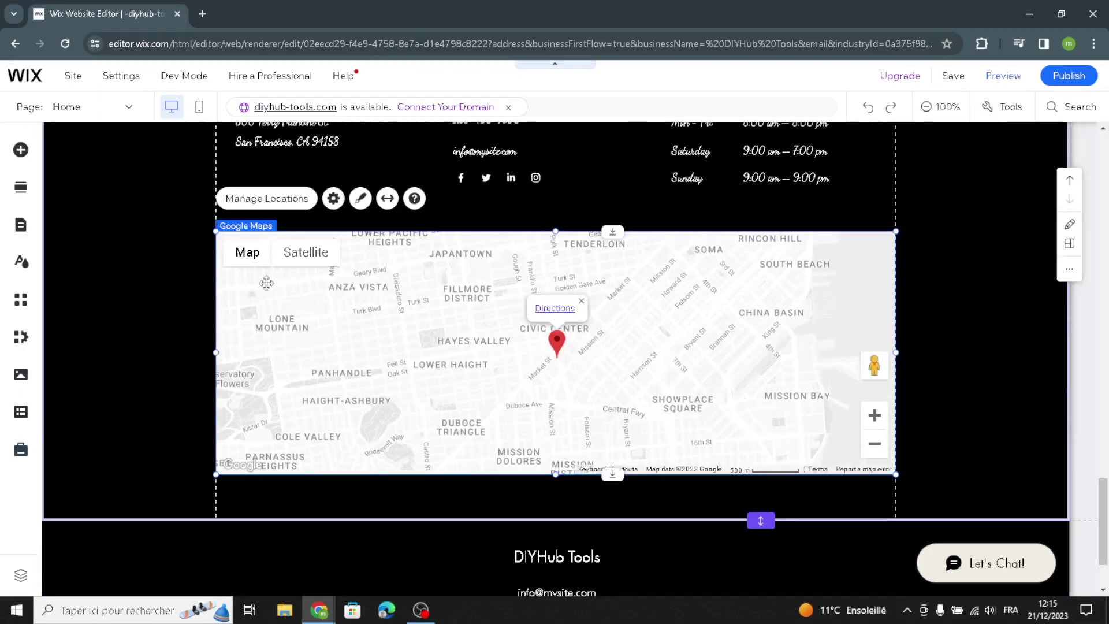
{"action": "left_click", "coordinate": [281, 202]}
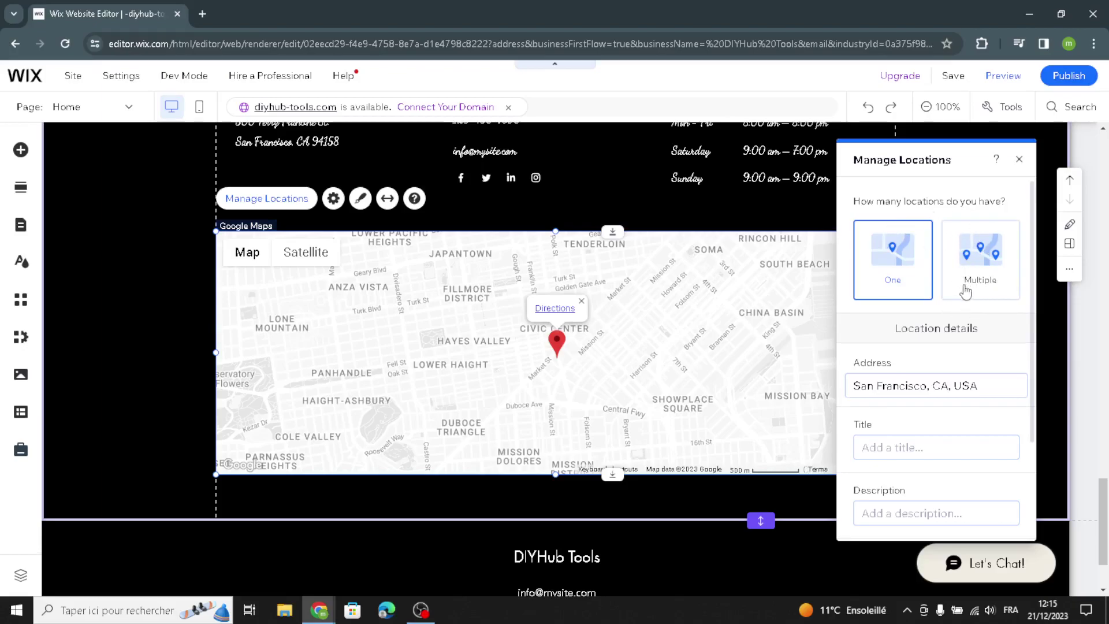
{"action": "left_click", "coordinate": [965, 292]}
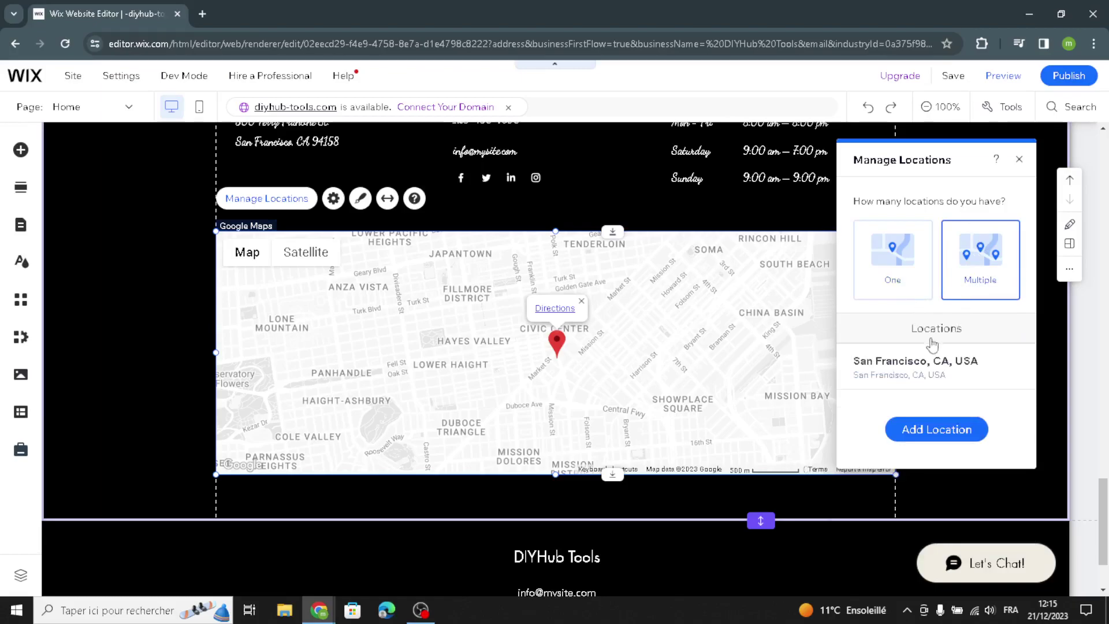
{"action": "left_click", "coordinate": [932, 345]}
{"action": "scroll", "coordinate": [924, 352], "scroll_direction": "down", "scroll_amount": 2}
{"action": "left_click", "coordinate": [903, 317]}
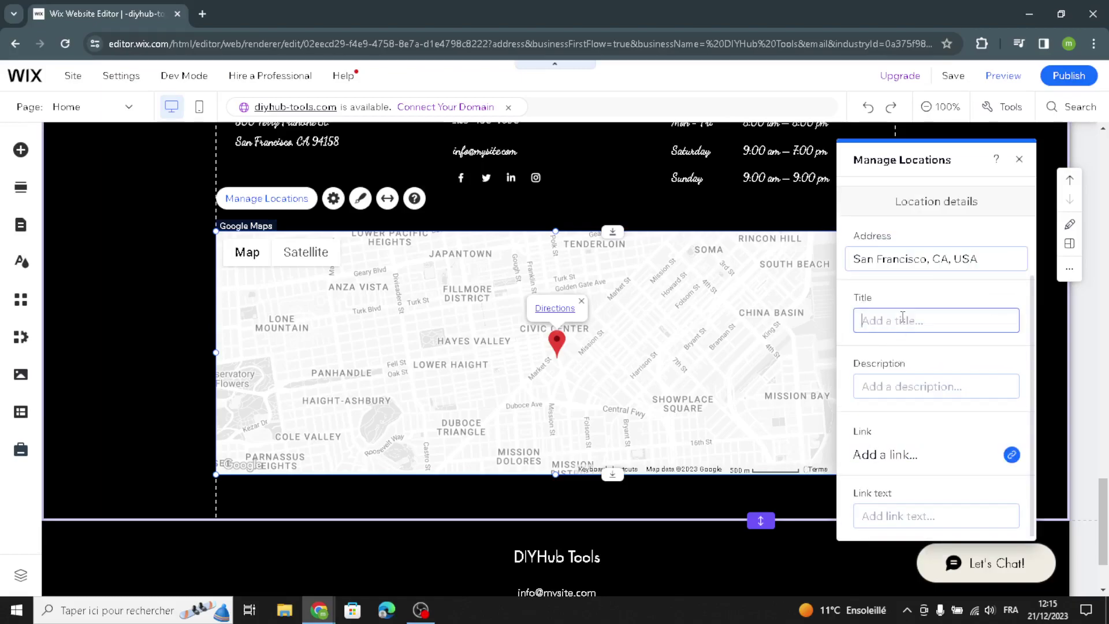
{"action": "left_click", "coordinate": [892, 392]}
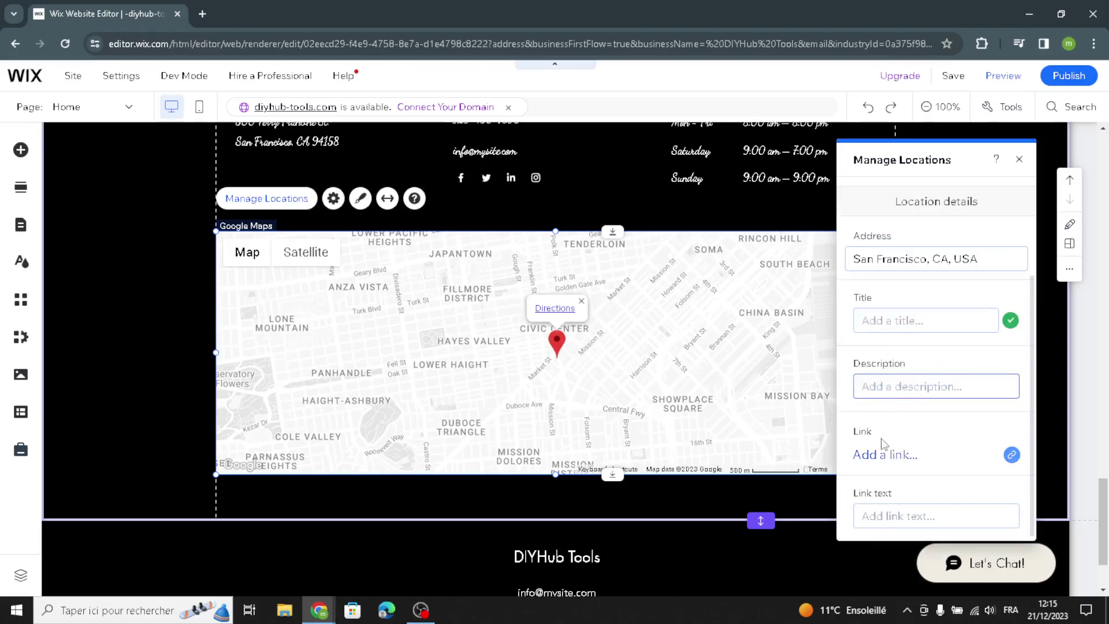
{"action": "scroll", "coordinate": [897, 439], "scroll_direction": "up", "scroll_amount": 2}
{"action": "left_click", "coordinate": [986, 385]}
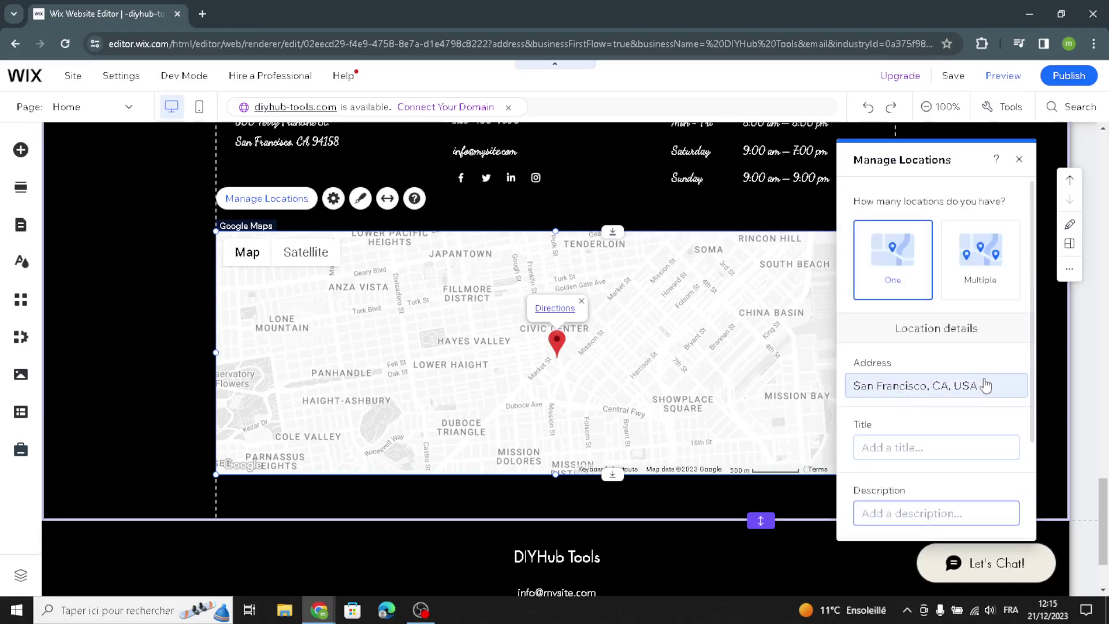
Close the location settings and give the Contact section a solid dark red (#8B0000) background
{"action": "left_click", "coordinate": [1020, 160]}
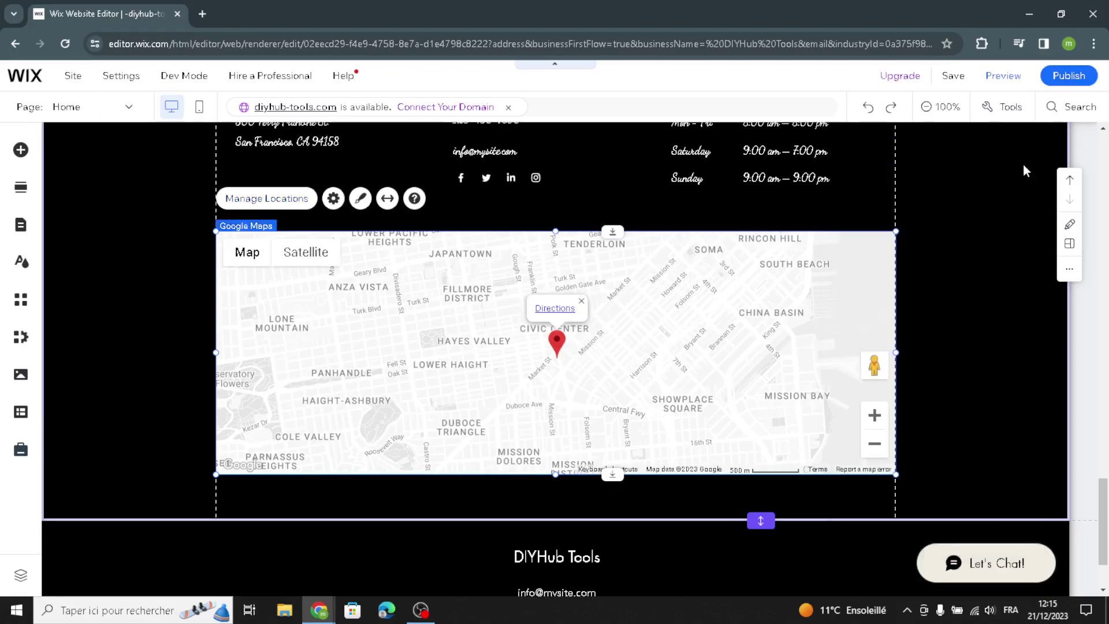
{"action": "scroll", "coordinate": [931, 370], "scroll_direction": "up", "scroll_amount": 5}
{"action": "scroll", "coordinate": [931, 369], "scroll_direction": "down", "scroll_amount": 4}
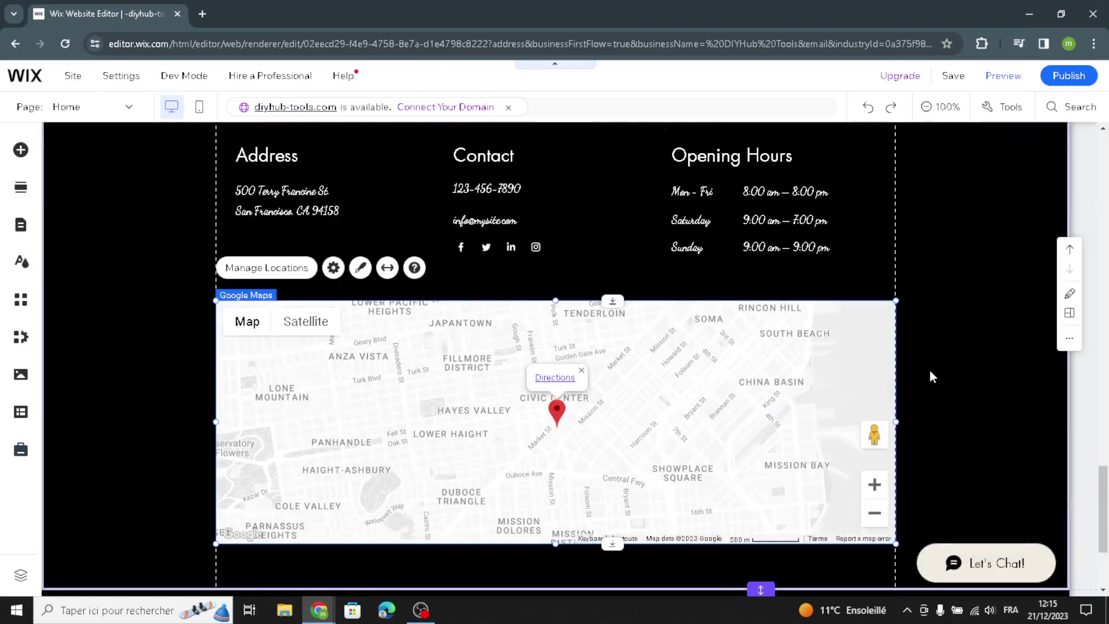
{"action": "left_click", "coordinate": [975, 287]}
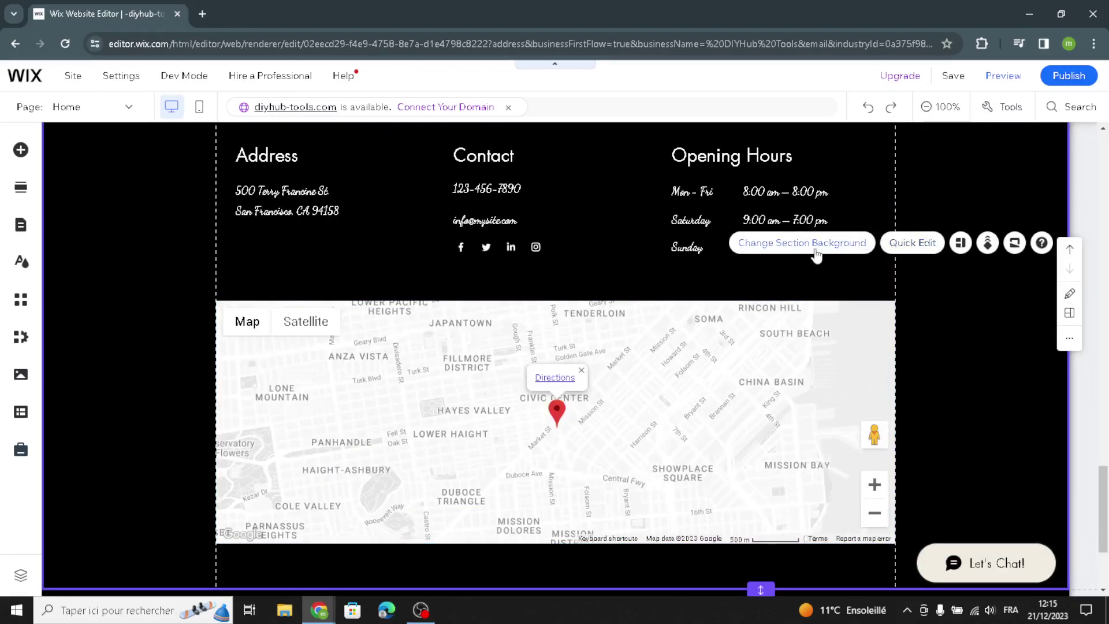
{"action": "left_click", "coordinate": [818, 245]}
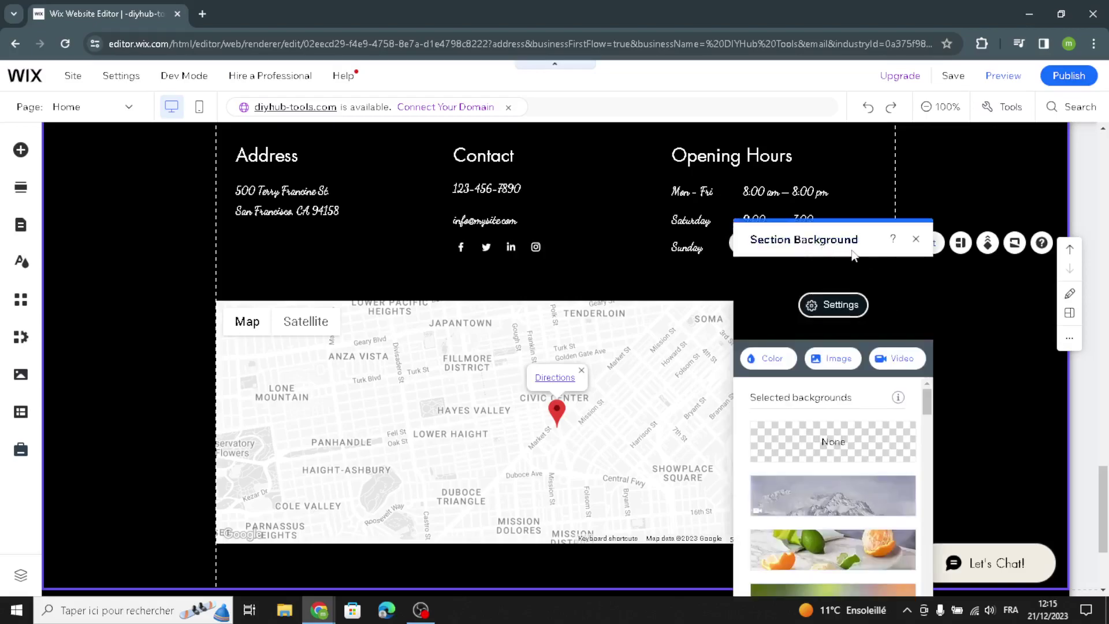
{"action": "left_click", "coordinate": [772, 358]}
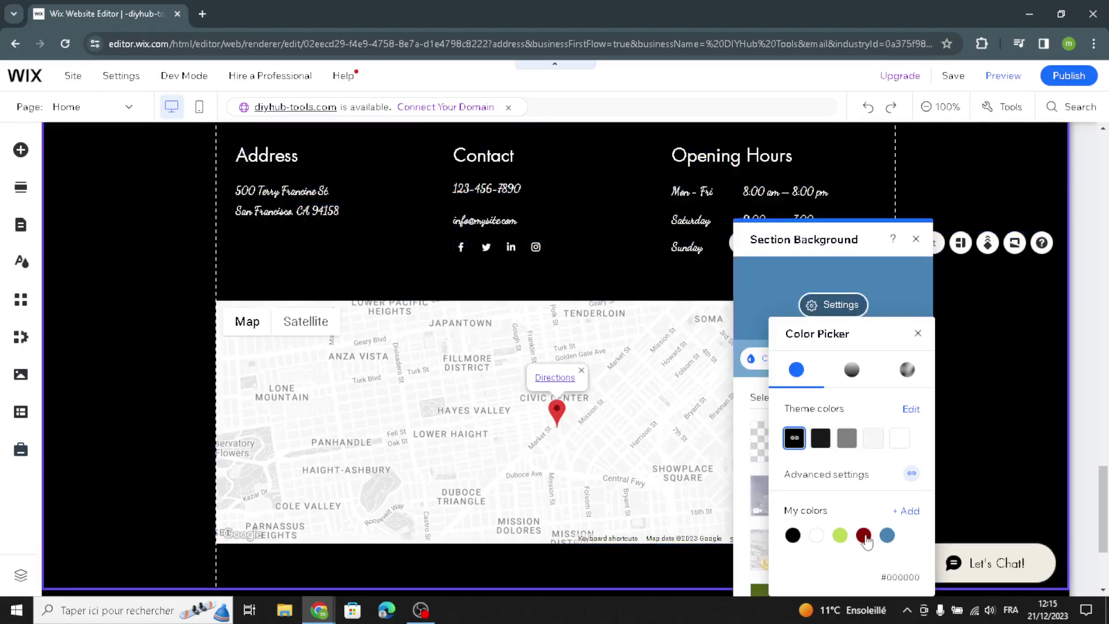
{"action": "left_click", "coordinate": [865, 540]}
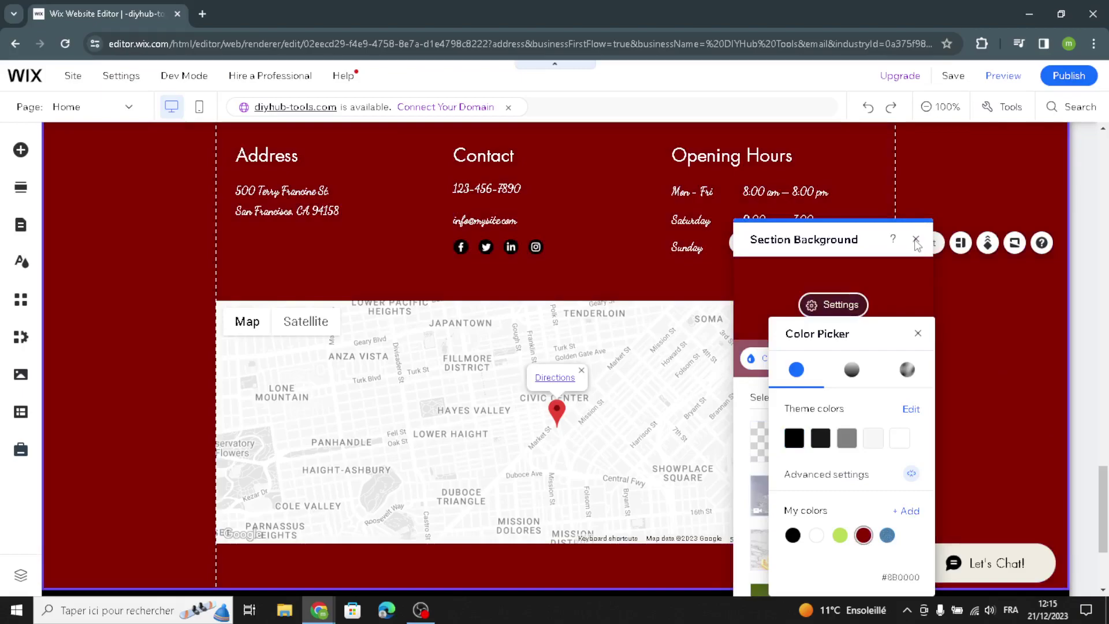
{"action": "left_click", "coordinate": [968, 315]}
{"action": "left_click", "coordinate": [916, 239]}
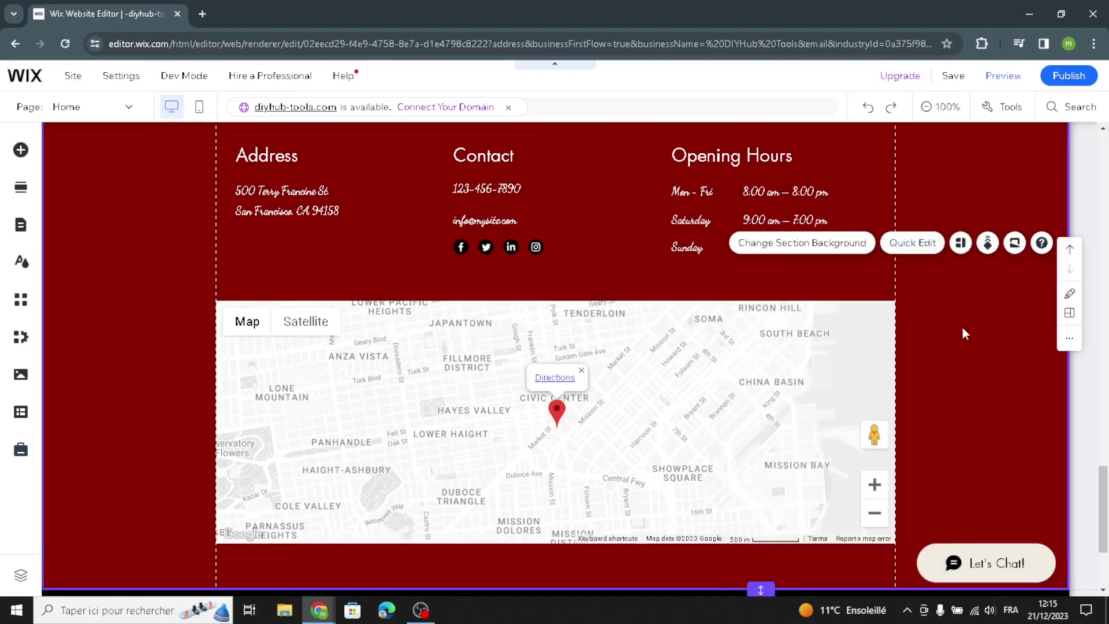
{"action": "scroll", "coordinate": [962, 358], "scroll_direction": "down", "scroll_amount": 3}
{"action": "left_click", "coordinate": [336, 515]}
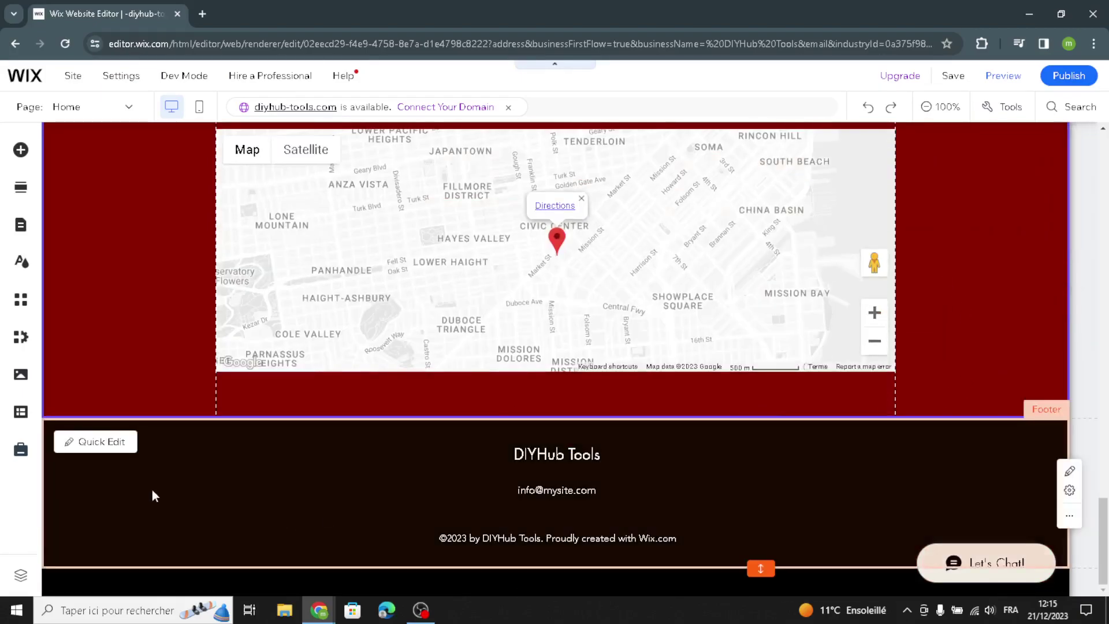
{"action": "left_click", "coordinate": [98, 442]}
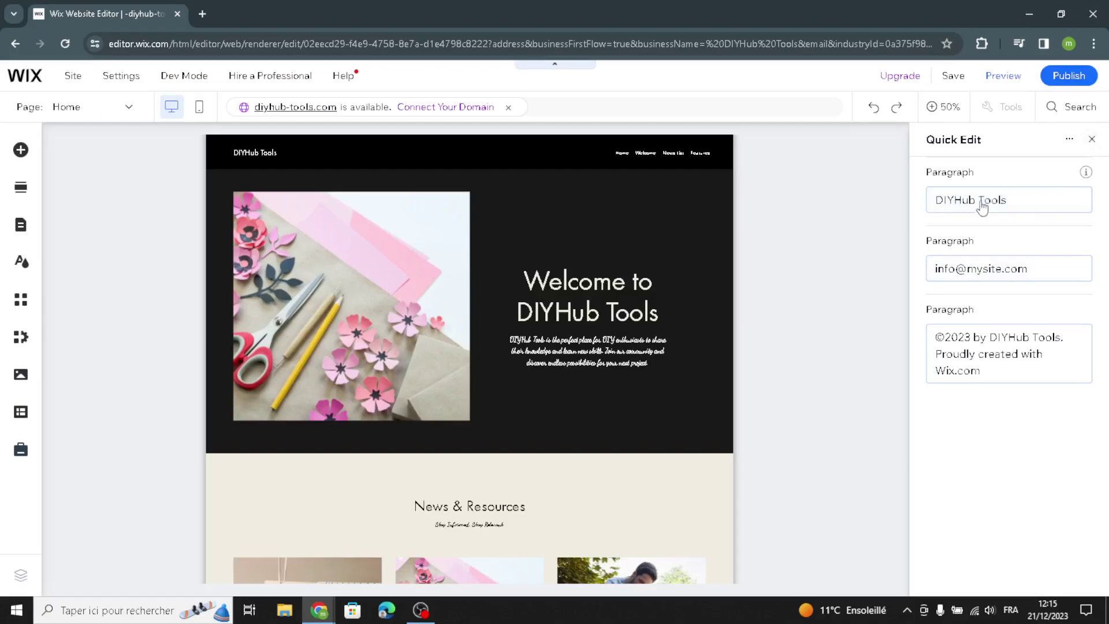
{"action": "left_click", "coordinate": [1093, 140]}
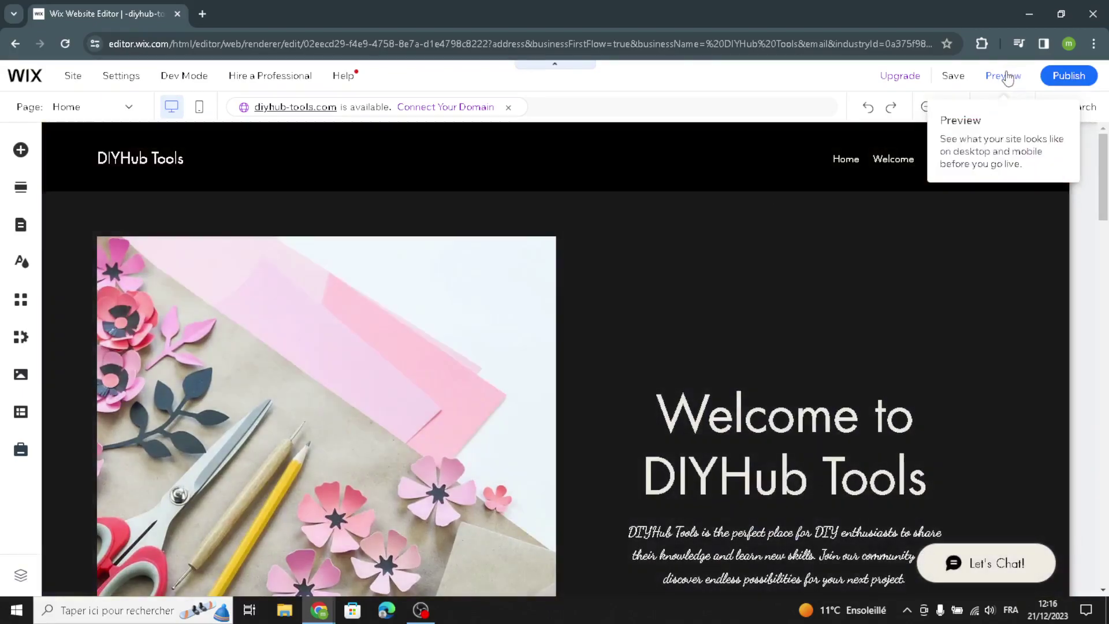
Preview the DIYHub Tools site, scrolling down to the dark red contact section and back up
{"action": "left_click", "coordinate": [1005, 77]}
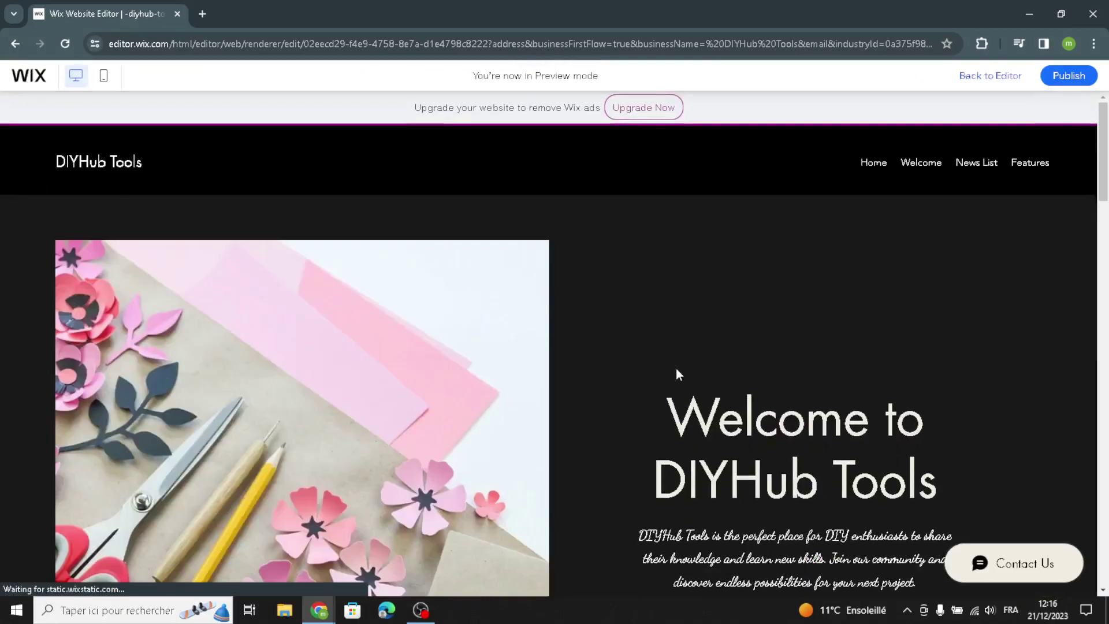
{"action": "scroll", "coordinate": [676, 373], "scroll_direction": "down", "scroll_amount": 5}
{"action": "scroll", "coordinate": [675, 375], "scroll_direction": "down", "scroll_amount": 12}
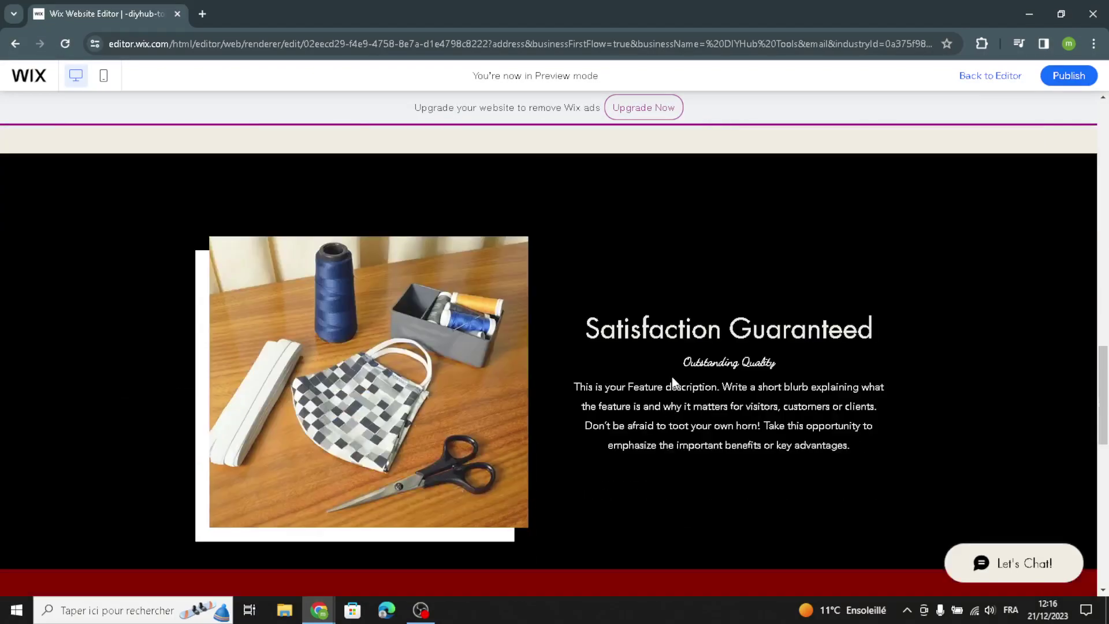
{"action": "scroll", "coordinate": [673, 381], "scroll_direction": "down", "scroll_amount": 13}
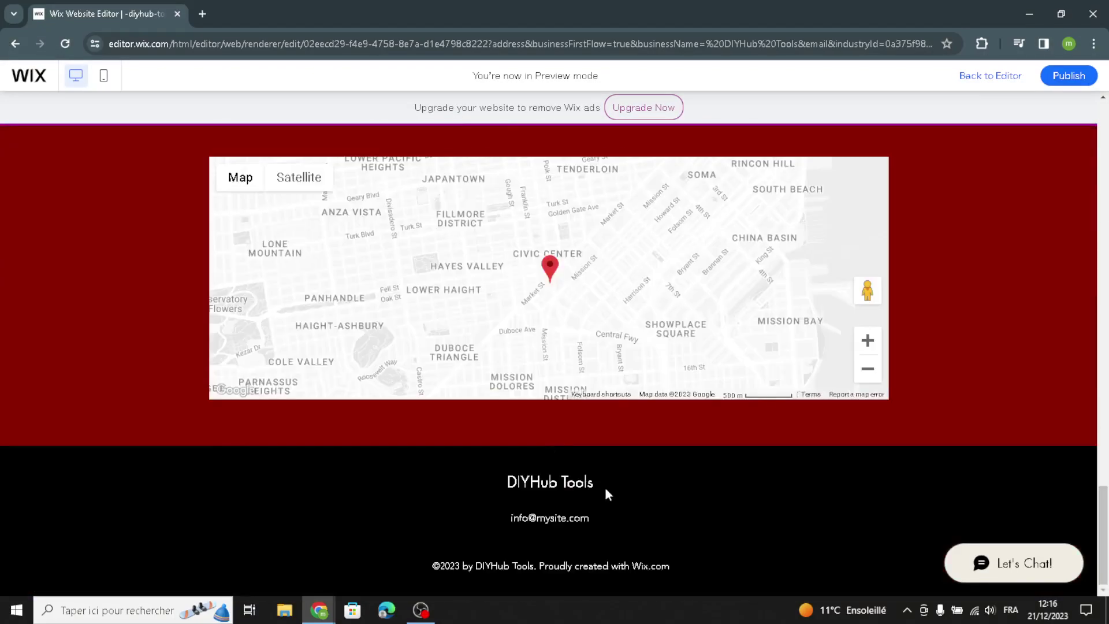
{"action": "scroll", "coordinate": [607, 492], "scroll_direction": "up", "scroll_amount": 20}
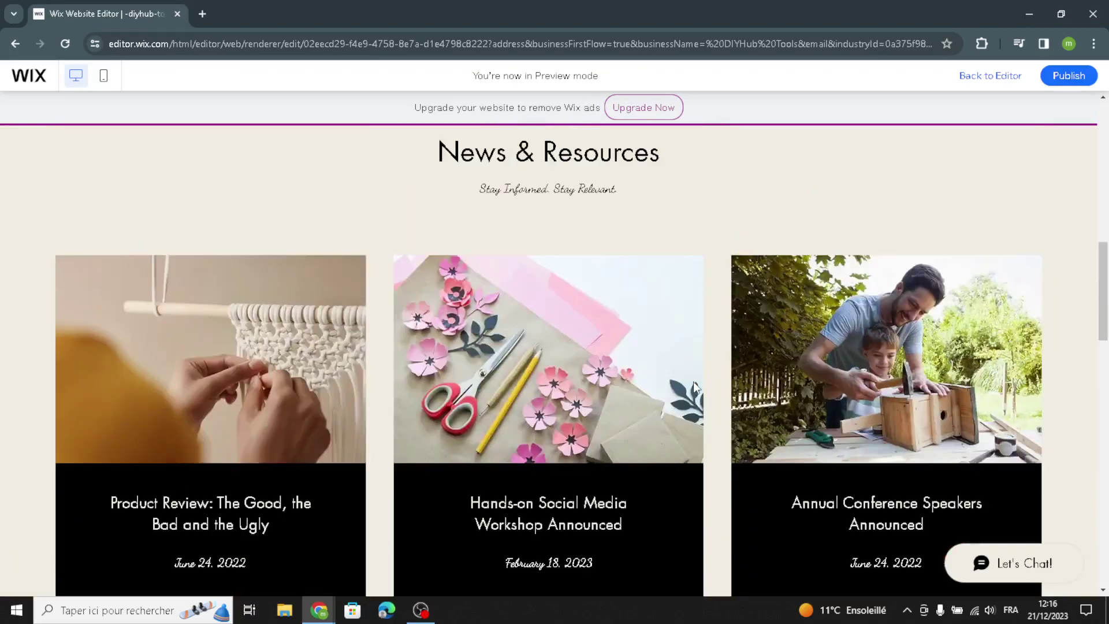
{"action": "scroll", "coordinate": [694, 380], "scroll_direction": "up", "scroll_amount": 10}
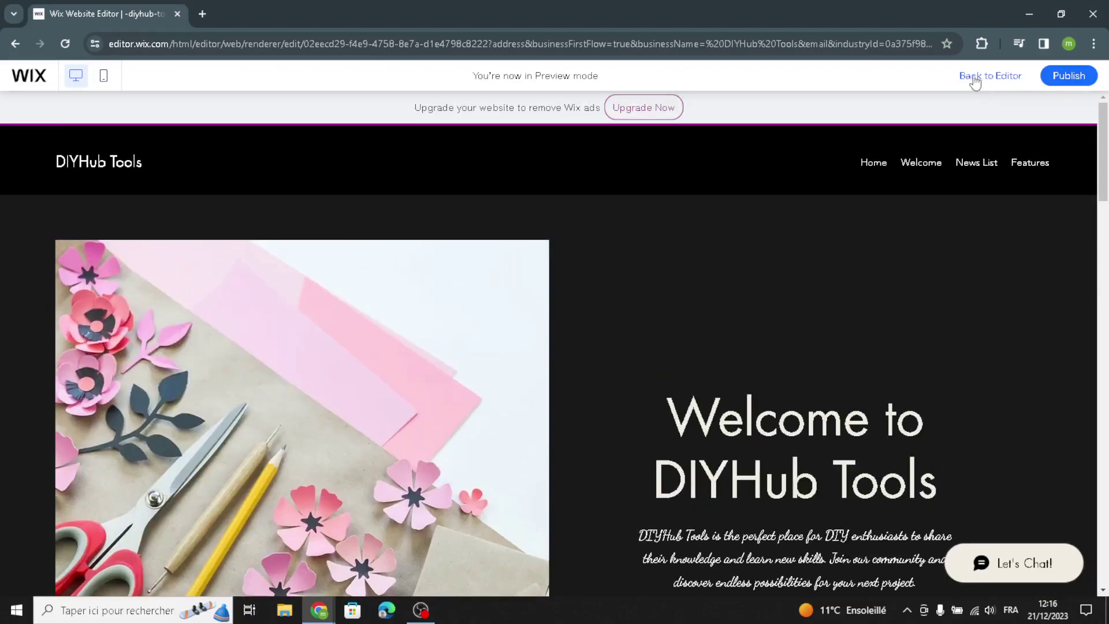
{"action": "mouse_move", "coordinate": [1071, 84]}
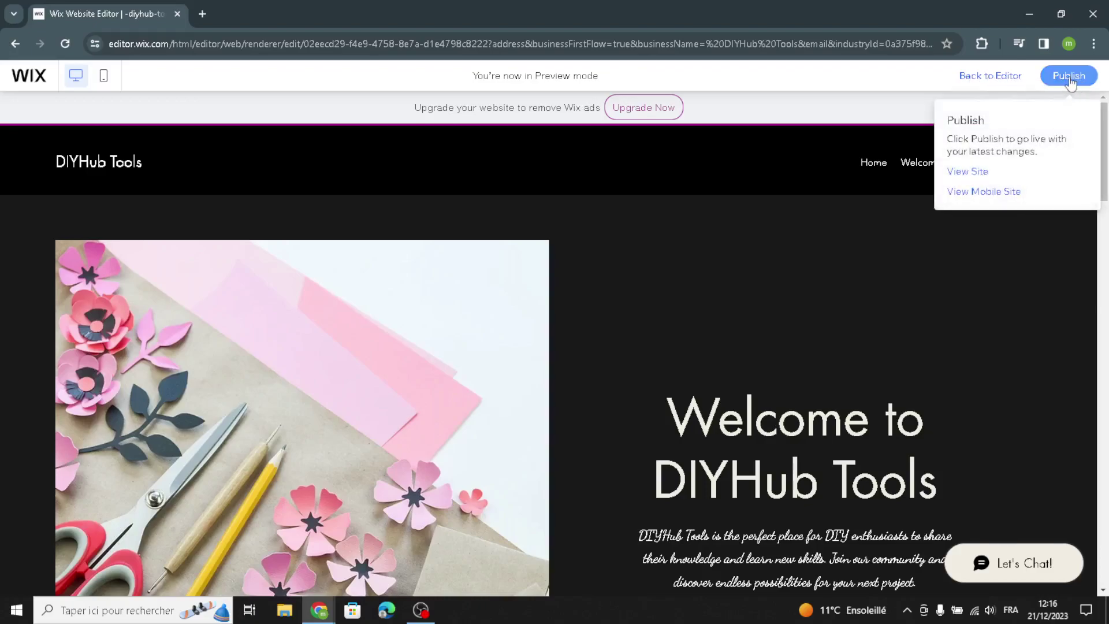